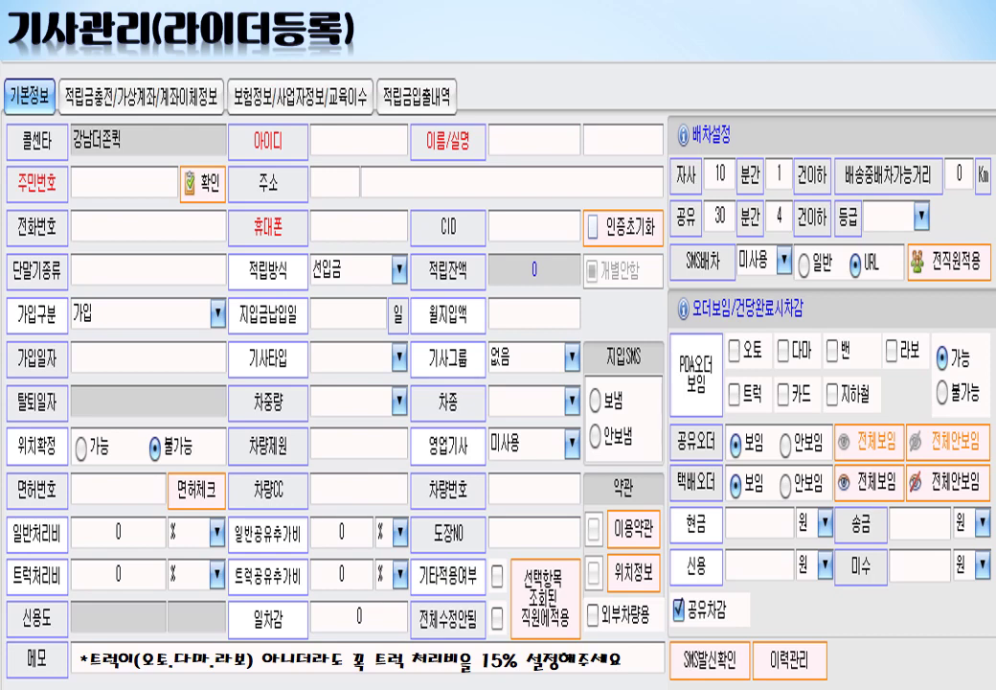
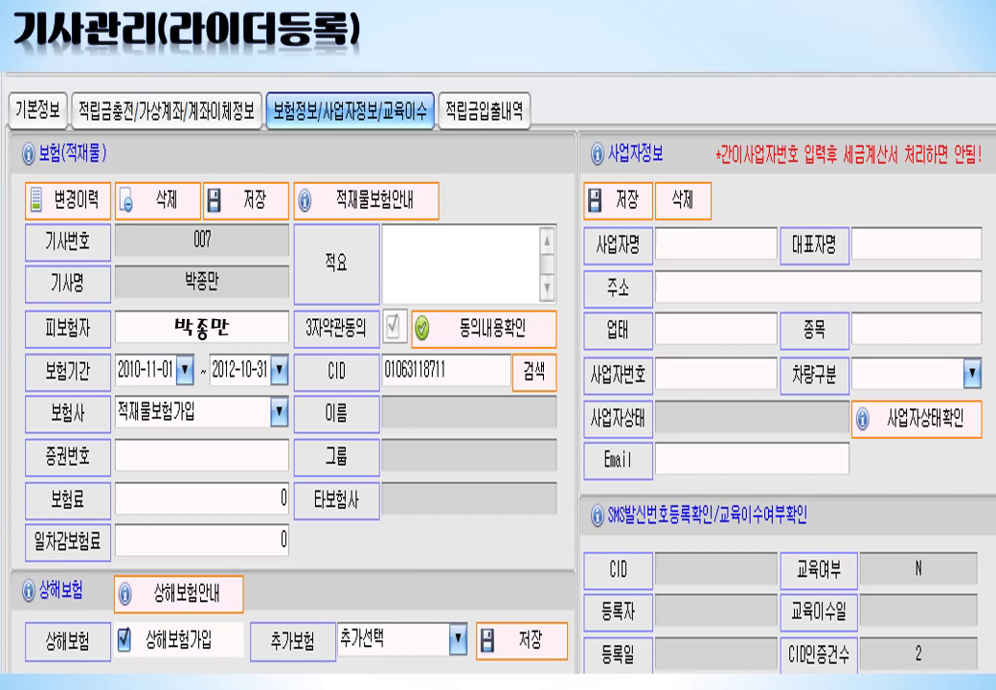
- Enter 1111 as the cargo insurance policy number (증권번호)
text(11)
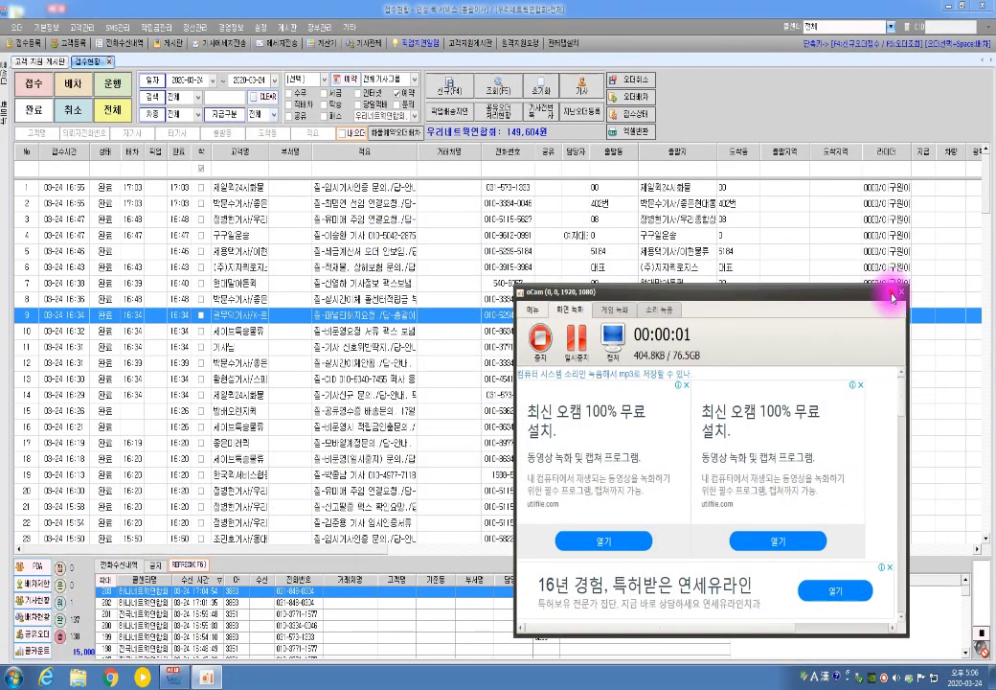
- Close the oCam recorder window covering the 접수현황 order grid
click(894, 294)
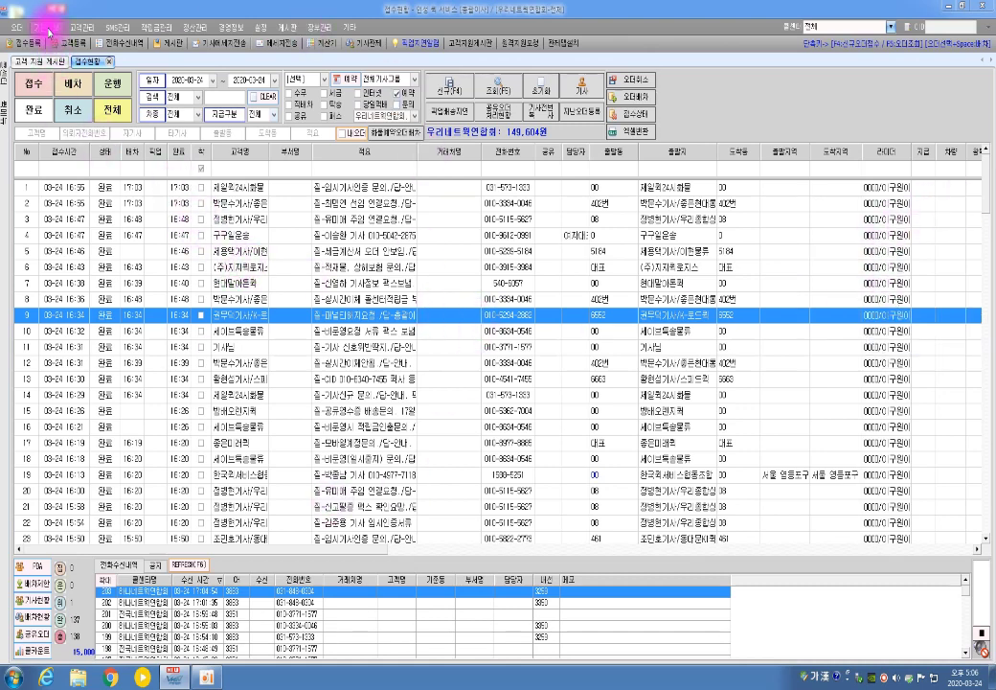
- Go to 기본정보 > 기사관리 and start a blank rider entry with 신규
click(49, 32)
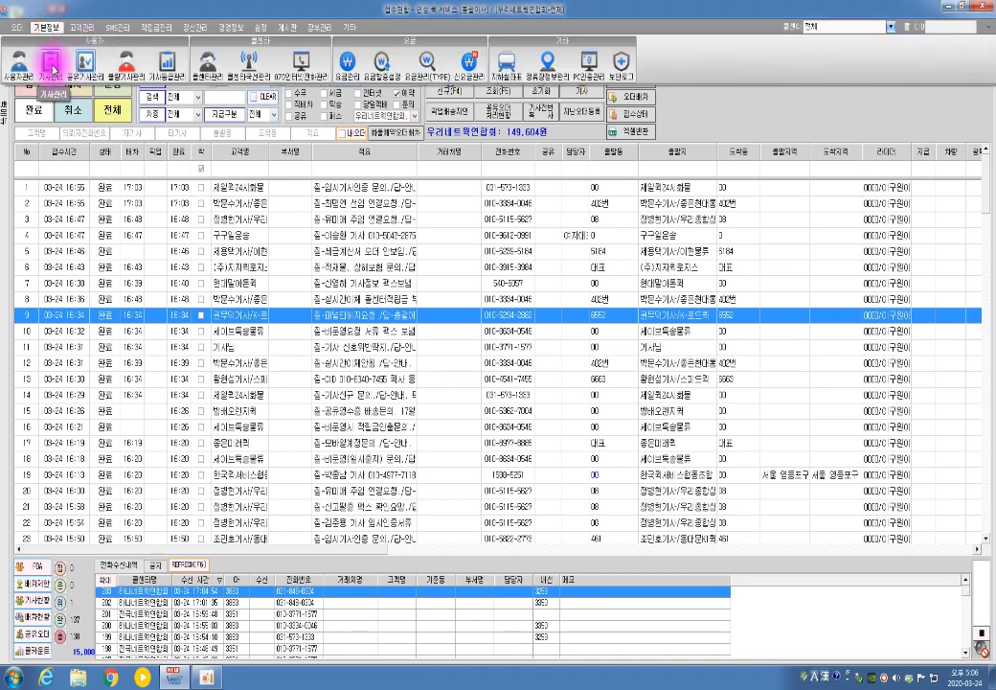
click(54, 69)
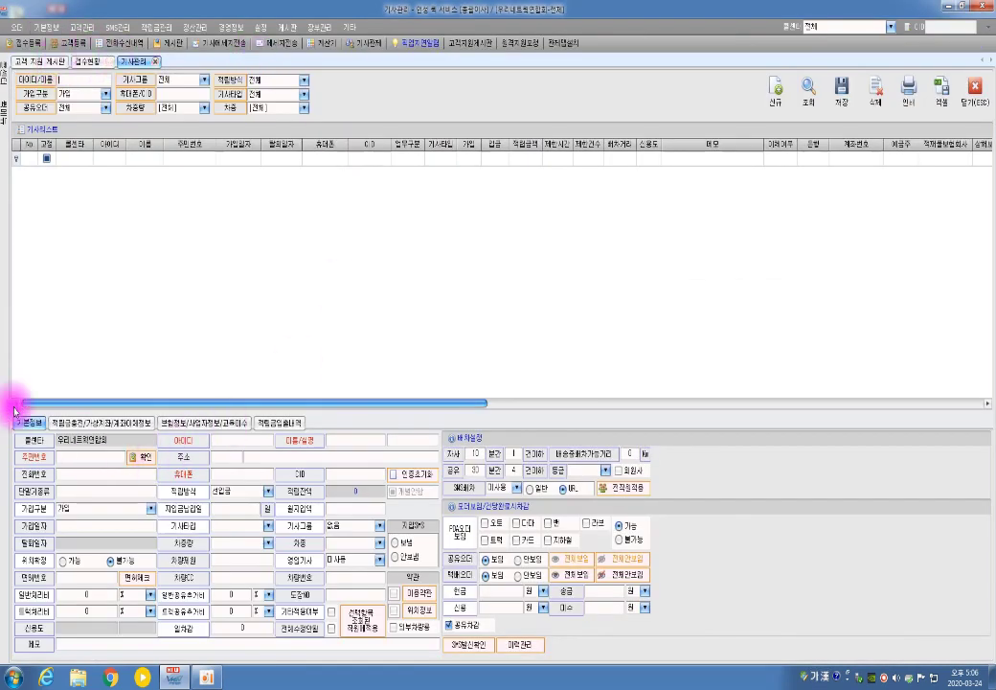
click(774, 92)
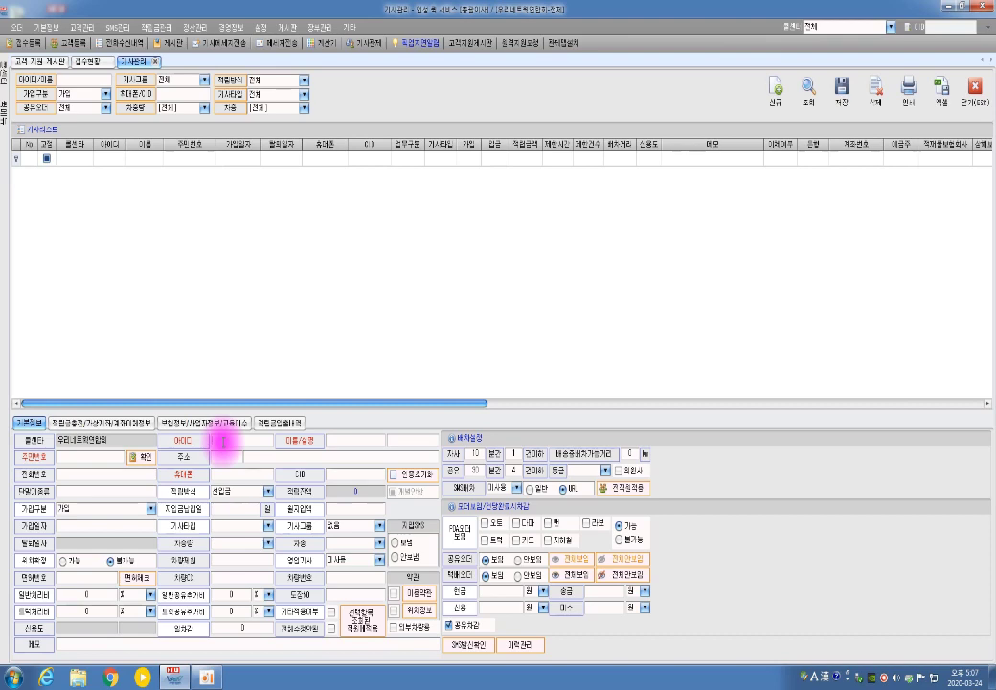
- Try the ID 1 and dismiss the duplicate-ID warning
text(1)
key(Return)
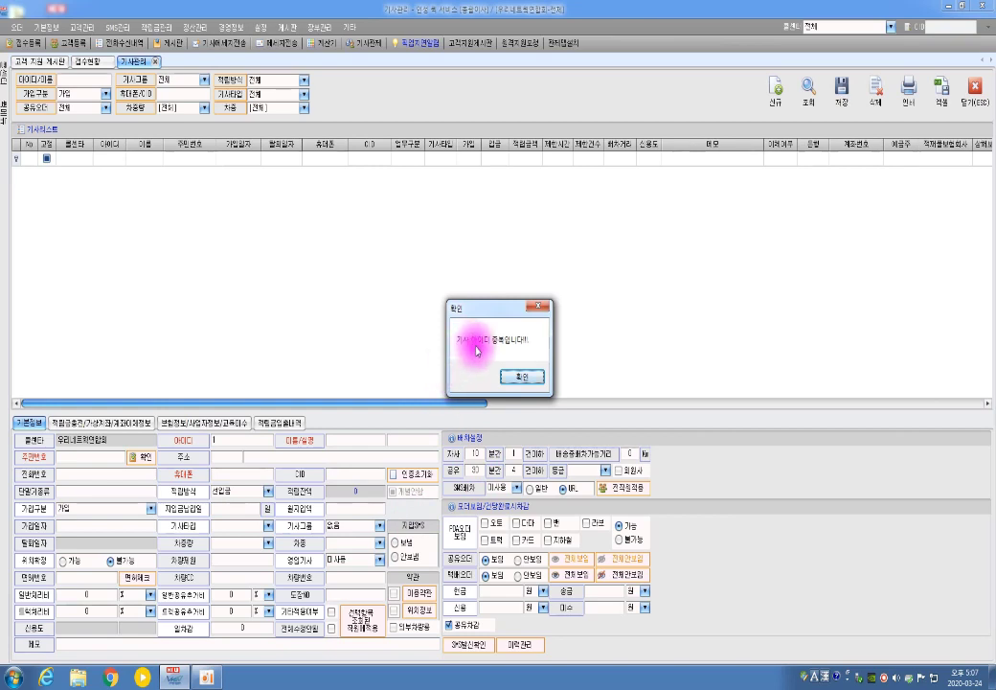
click(531, 378)
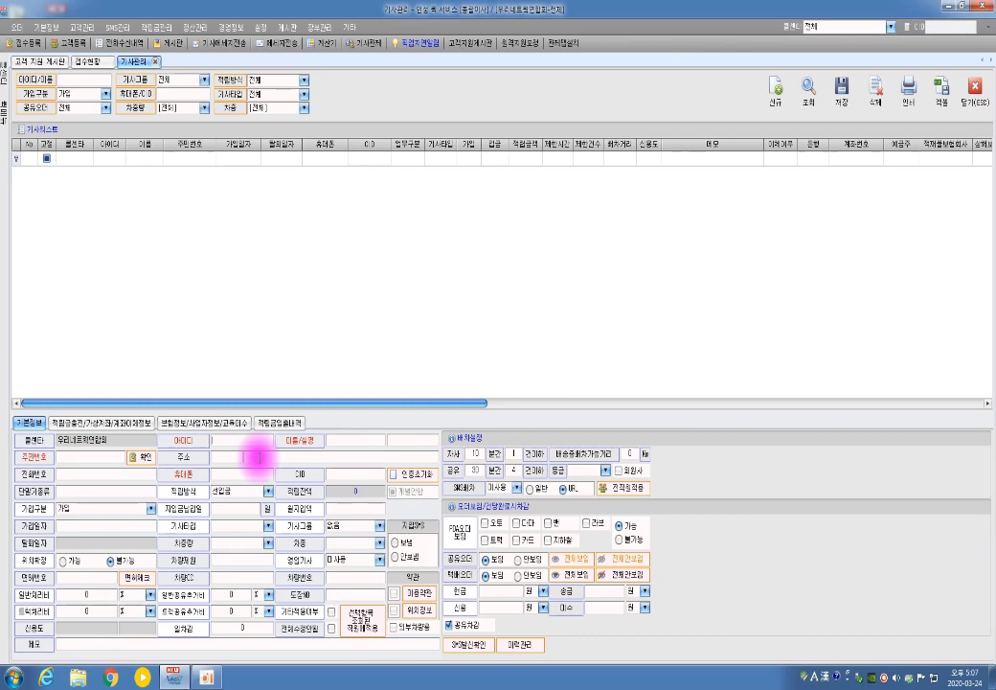
- Enter a new ID, the rider's name and real name, and the resident registration number
text(메)
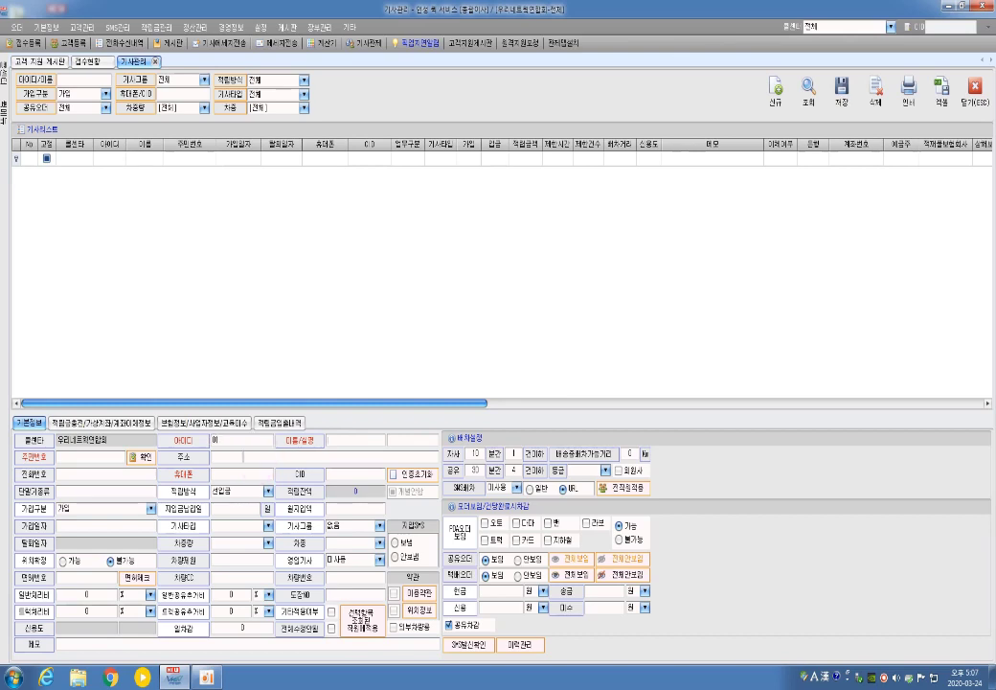
key(Hangul)
key(Tab)
key(Hangul)
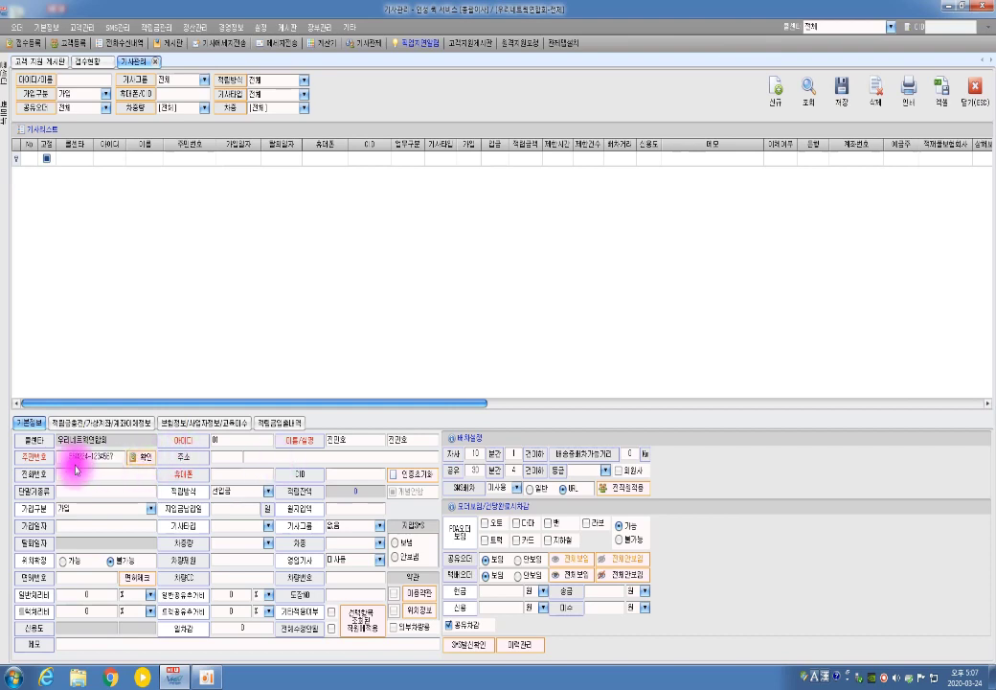
- Enter the rider's full home address in the 주소 field
click(264, 458)
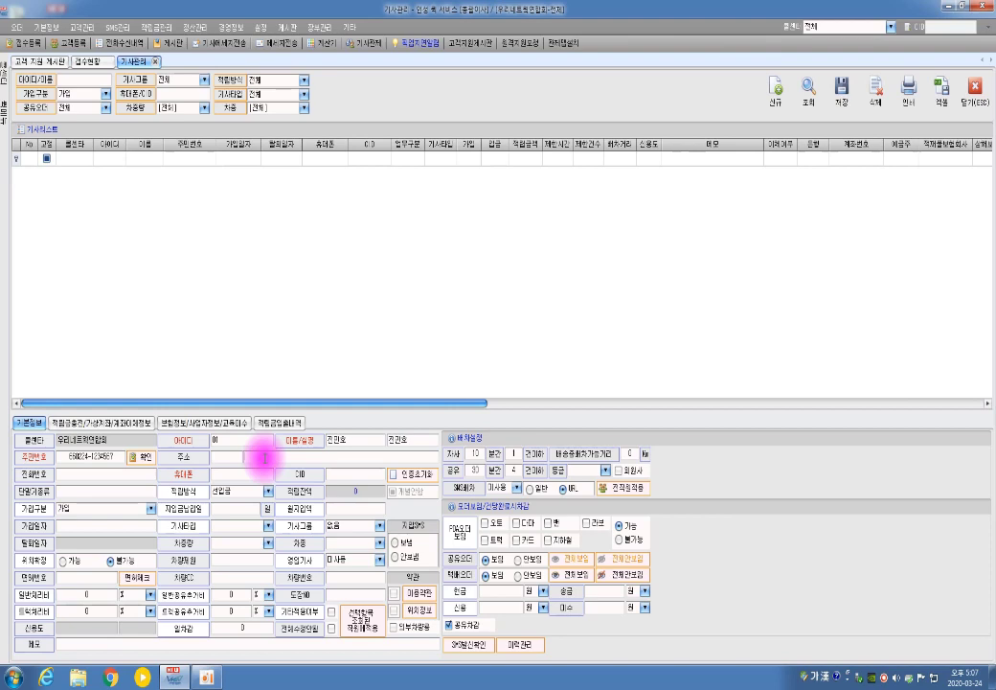
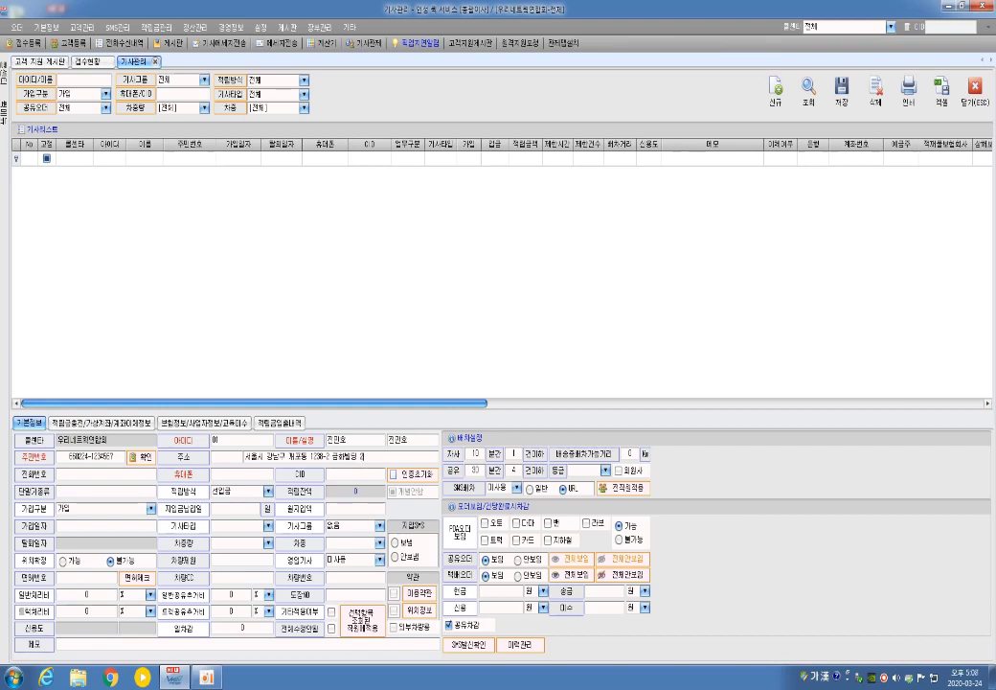
click(106, 473)
click(261, 457)
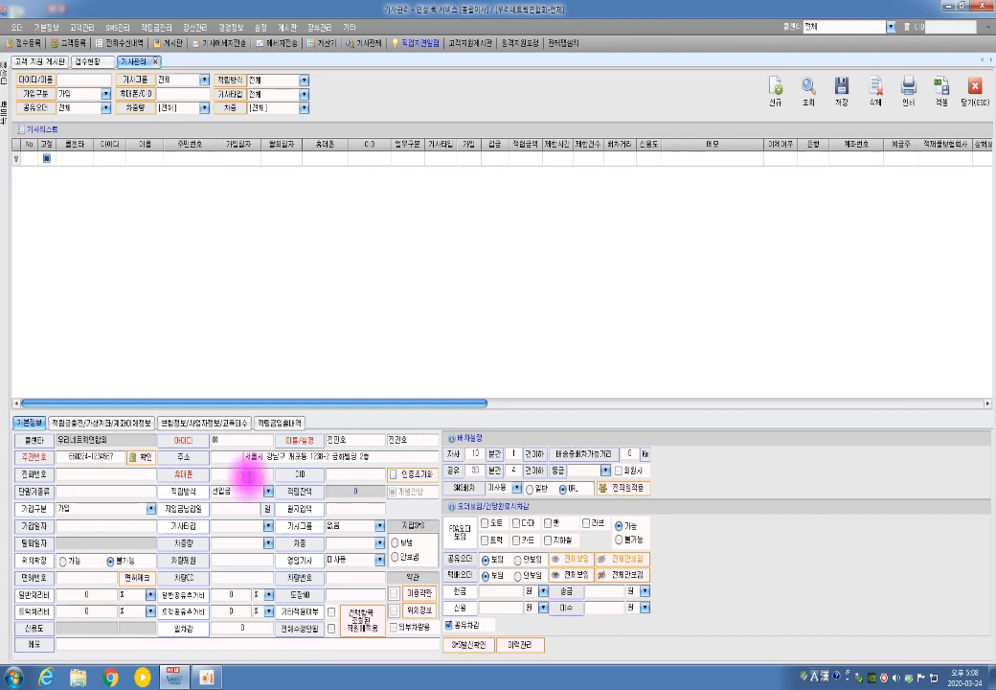
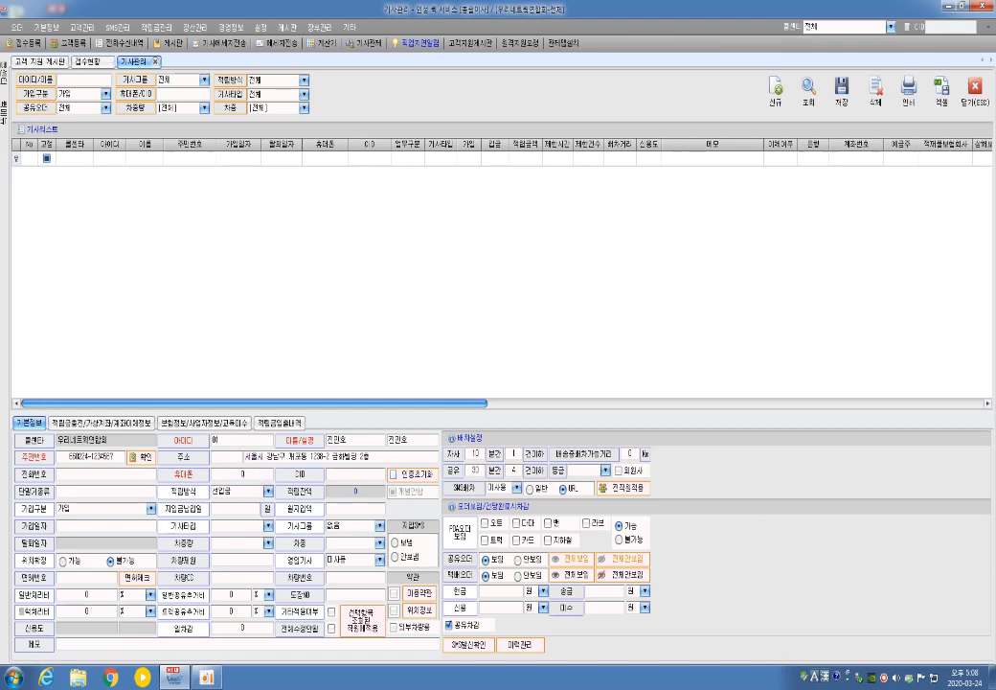
- Enter the rider's mobile number in 휴대폰 and select it for copying
drag(264, 475, 216, 472)
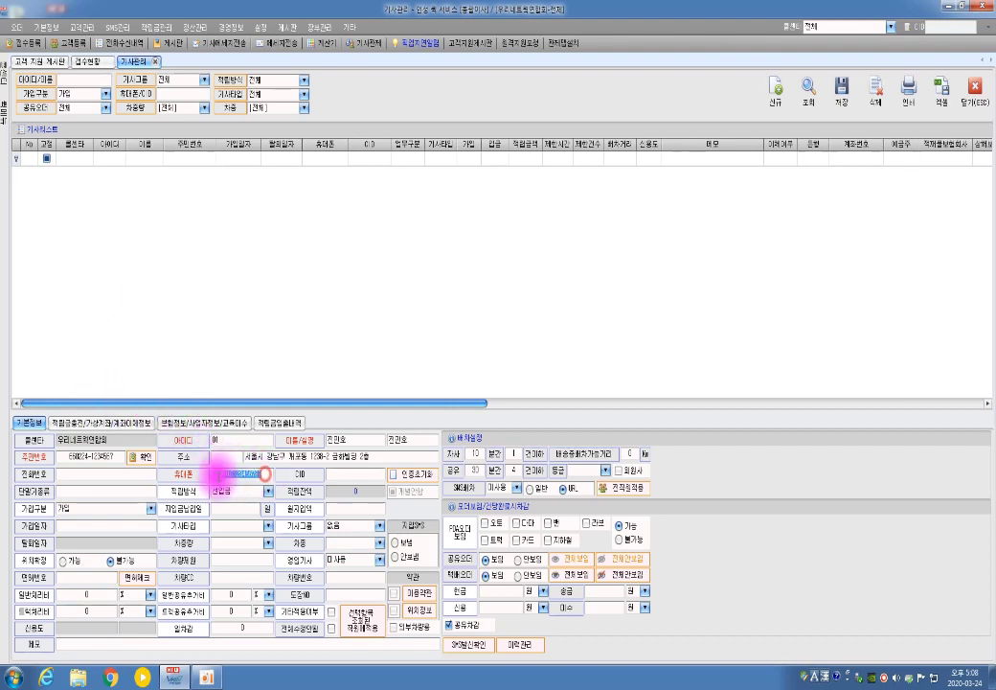
right_click(237, 476)
- Copy the mobile number from 휴대폰 and paste it into the CID field
click(262, 523)
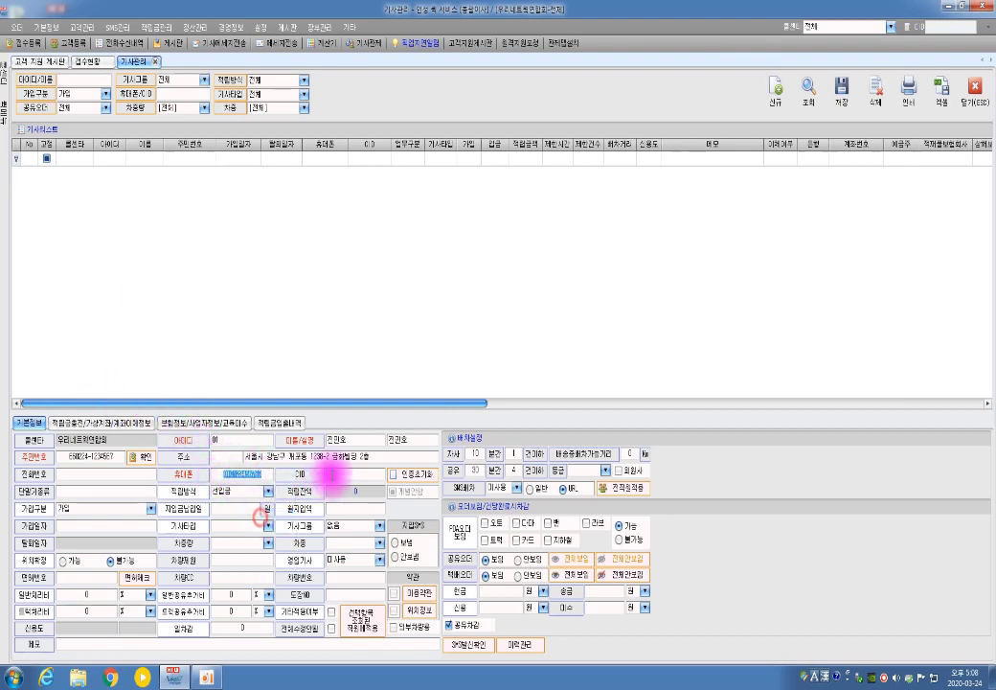
right_click(331, 471)
click(357, 534)
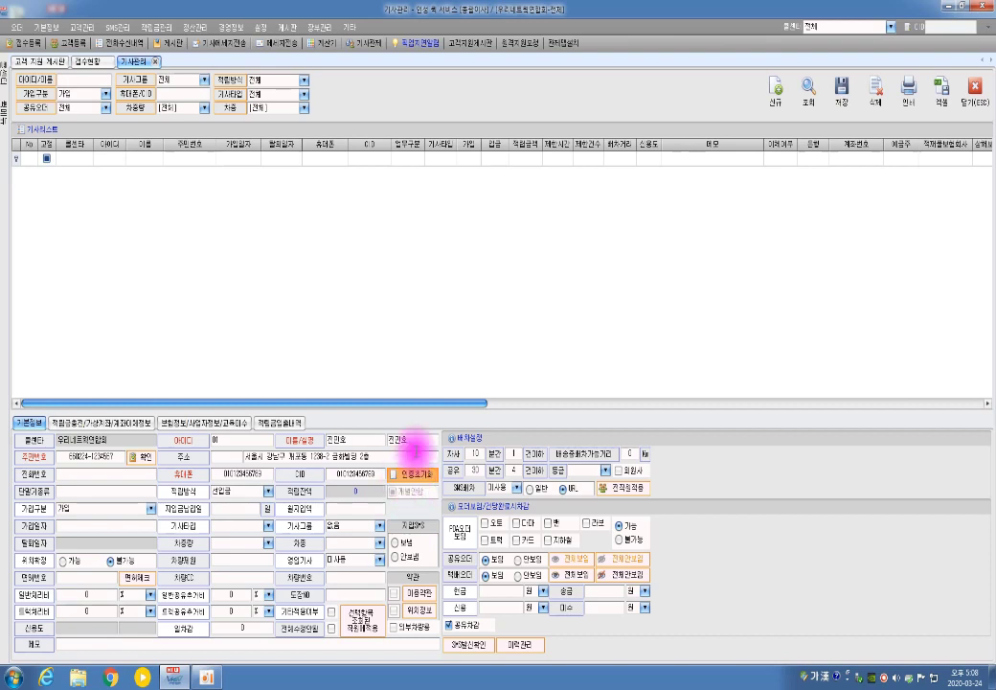
- Reset the rider's authentication with 인증초기화, confirming with 예 and 확인
click(419, 478)
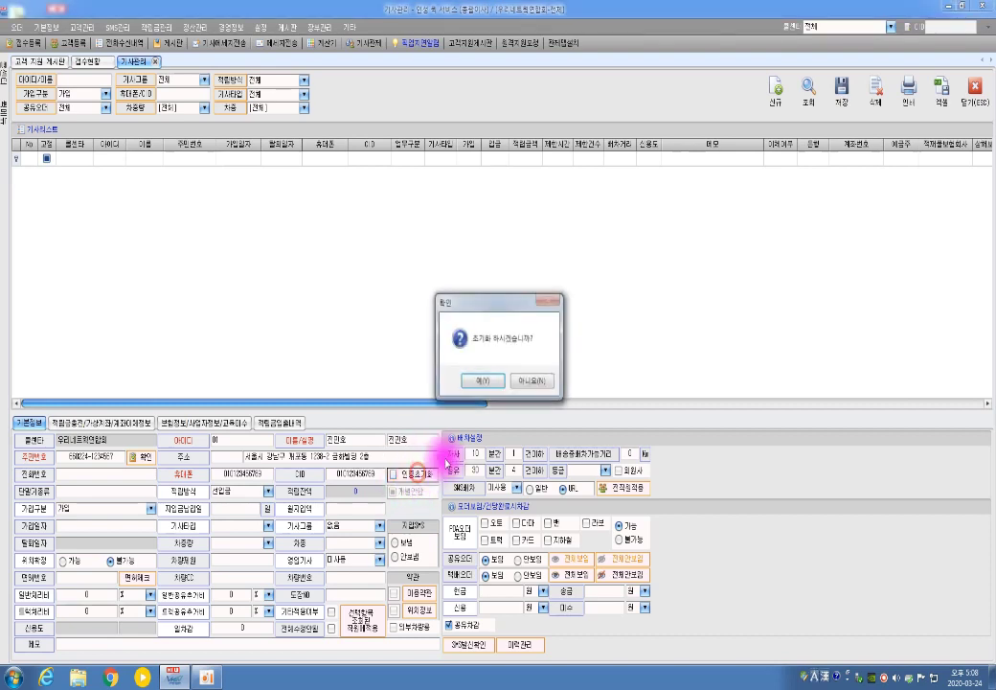
click(495, 379)
click(524, 379)
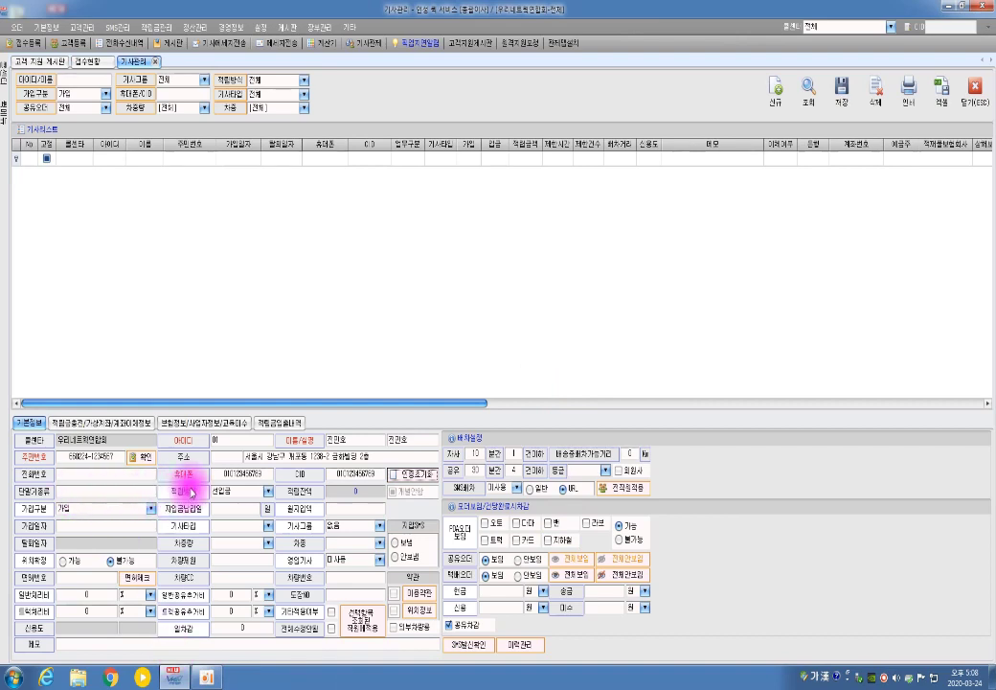
- Choose 선입금 in the 적립방식 dropdown
click(241, 492)
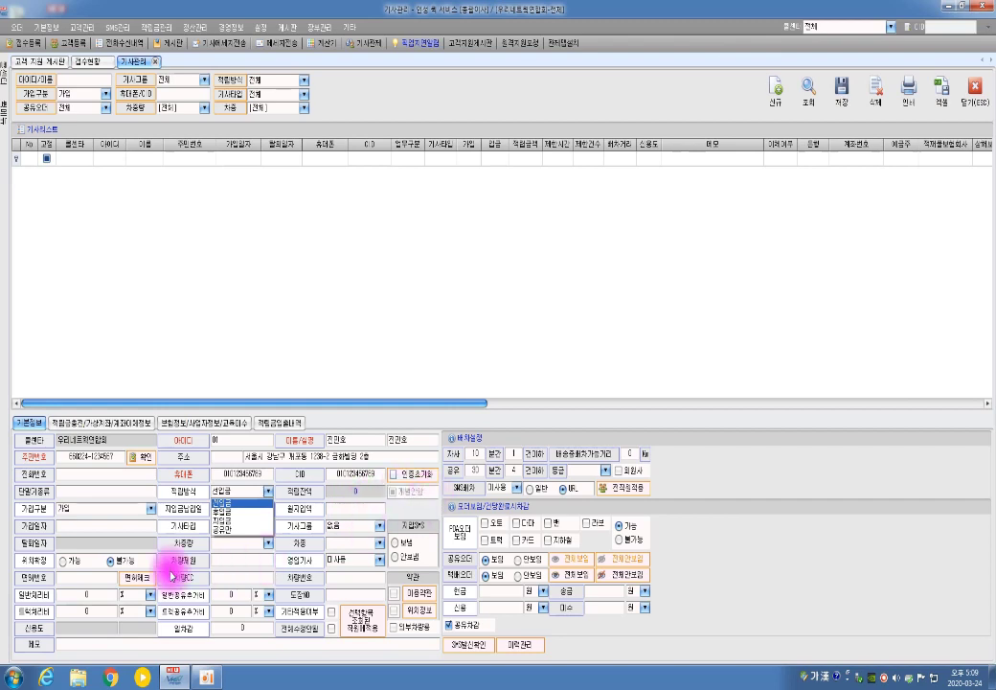
click(236, 503)
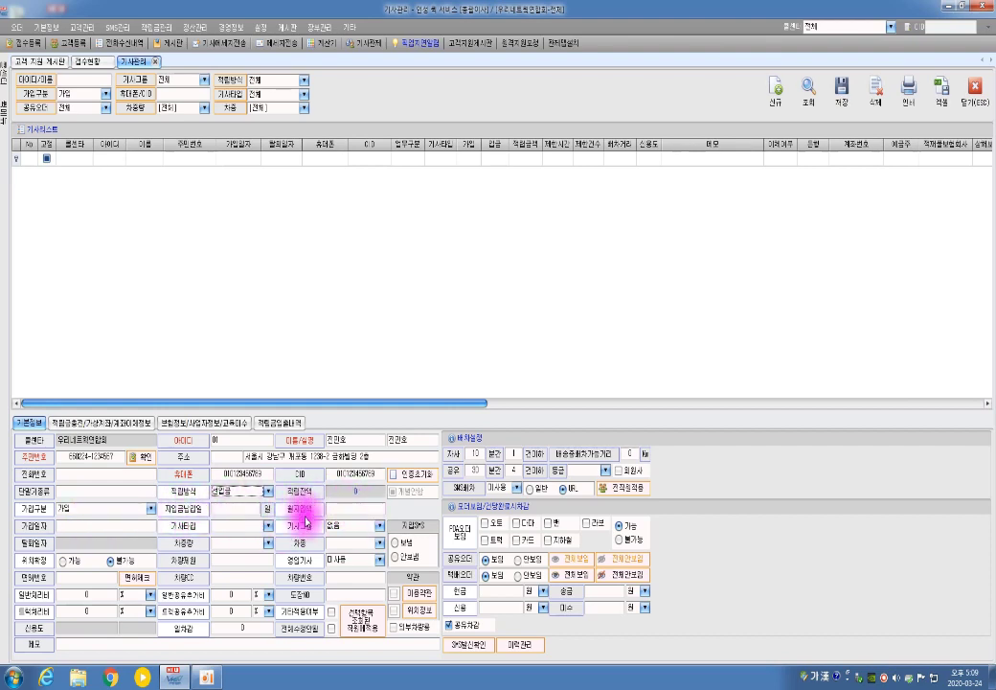
- Enter join date 2020-03-24, set rider type 오토, and tick 오토 for FAX orders
click(99, 526)
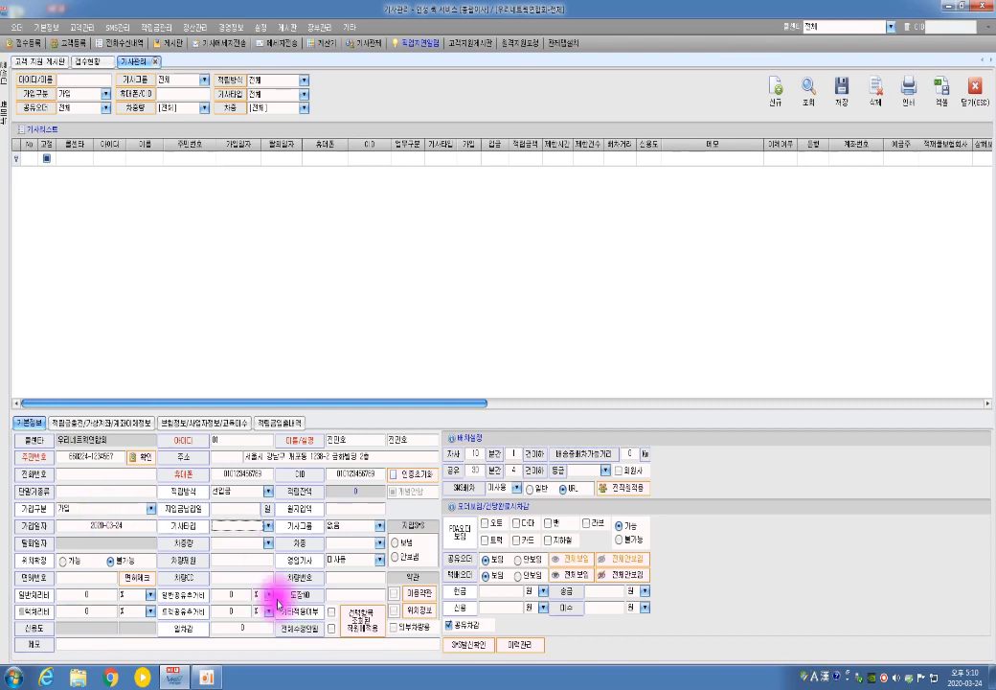
click(268, 526)
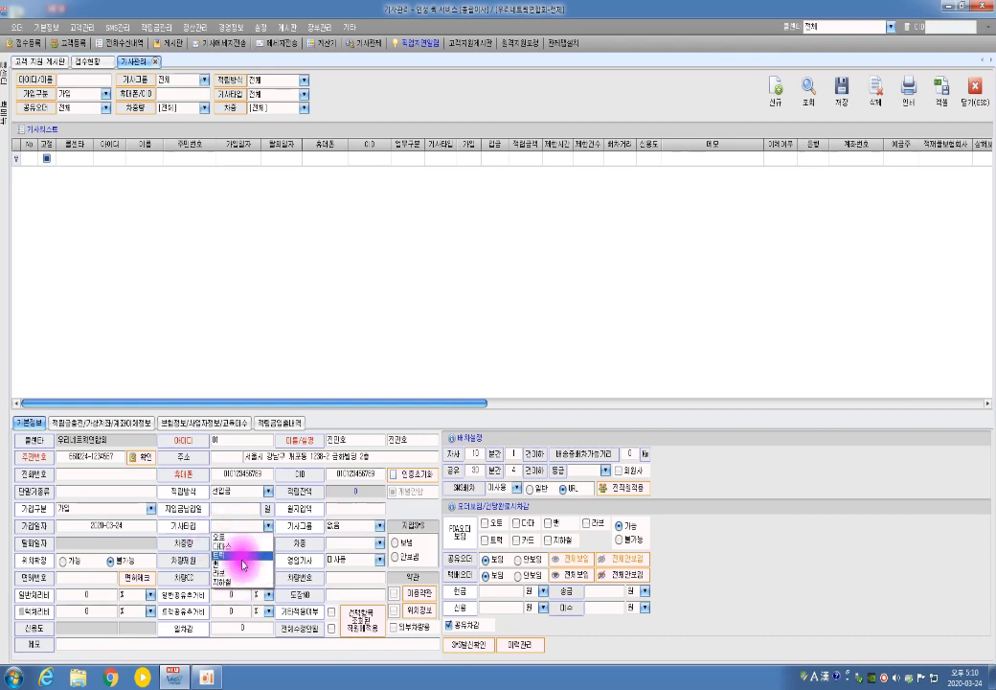
click(239, 543)
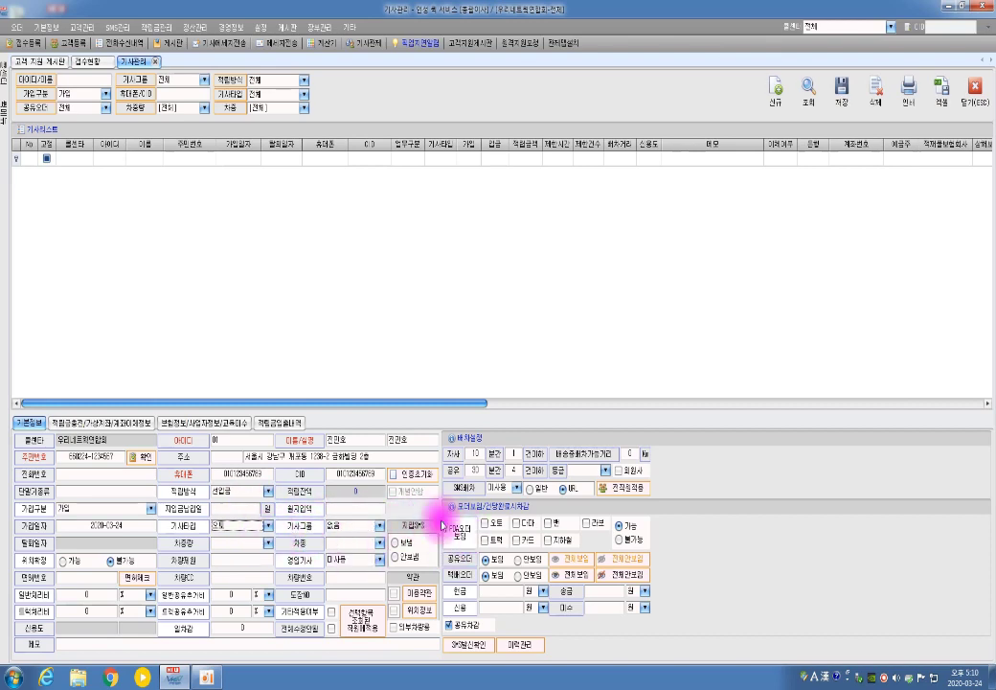
click(487, 523)
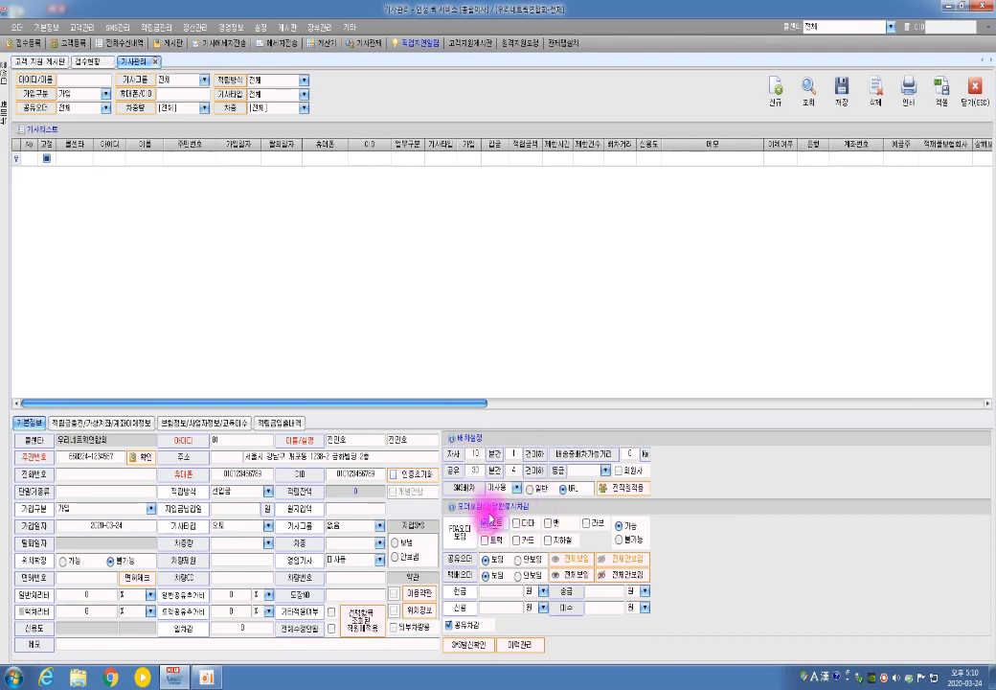
- After briefly trying 다마스, restore rider type 오토 with only 오토 FAX orders allowed
click(266, 525)
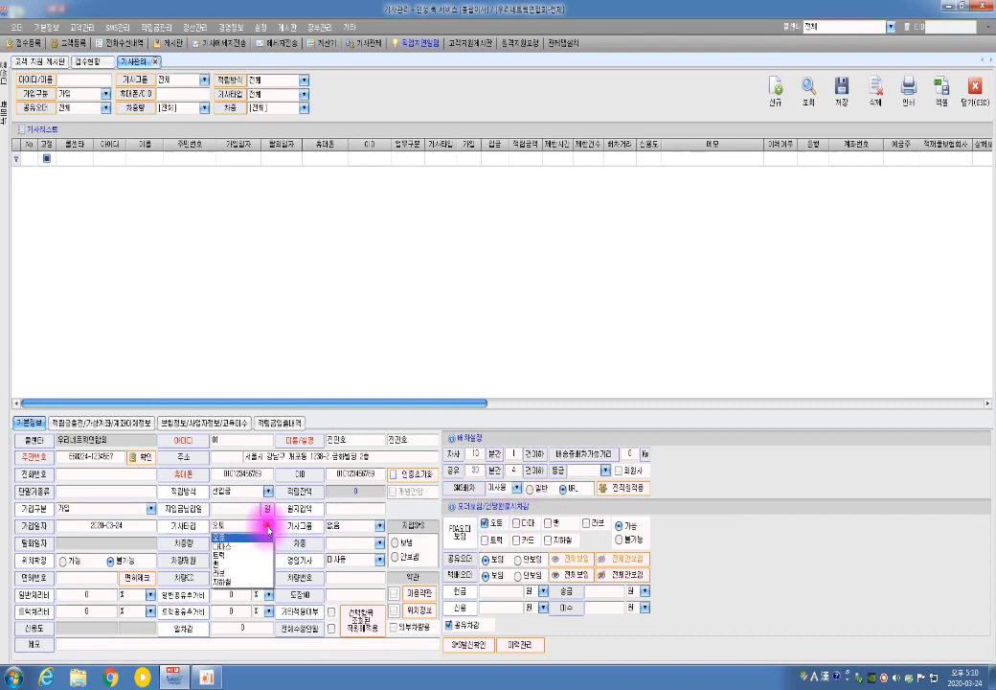
click(240, 548)
click(485, 523)
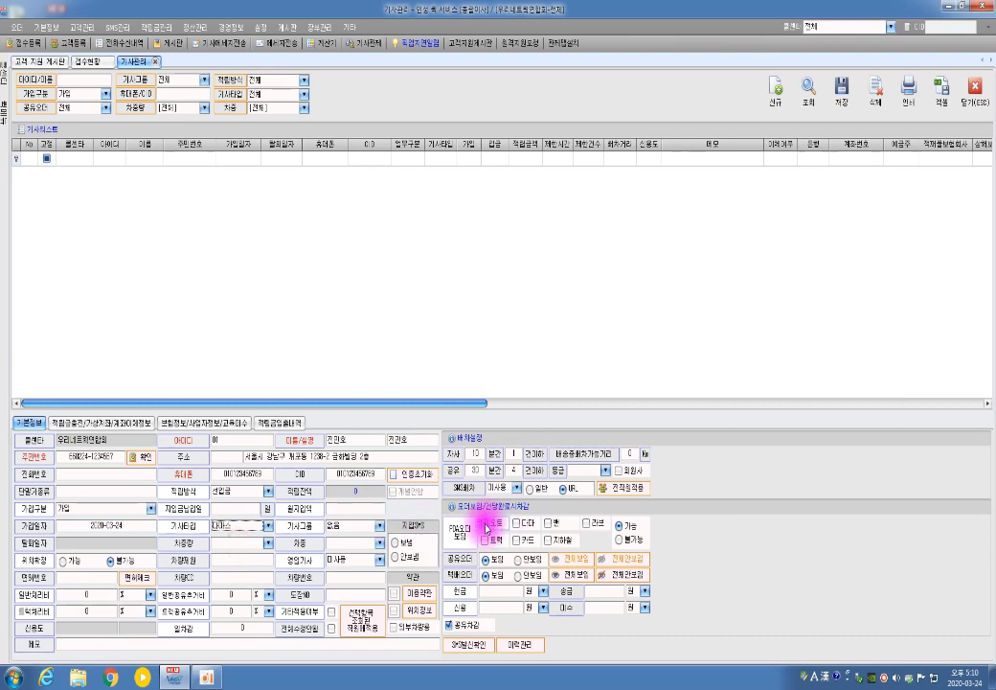
click(515, 524)
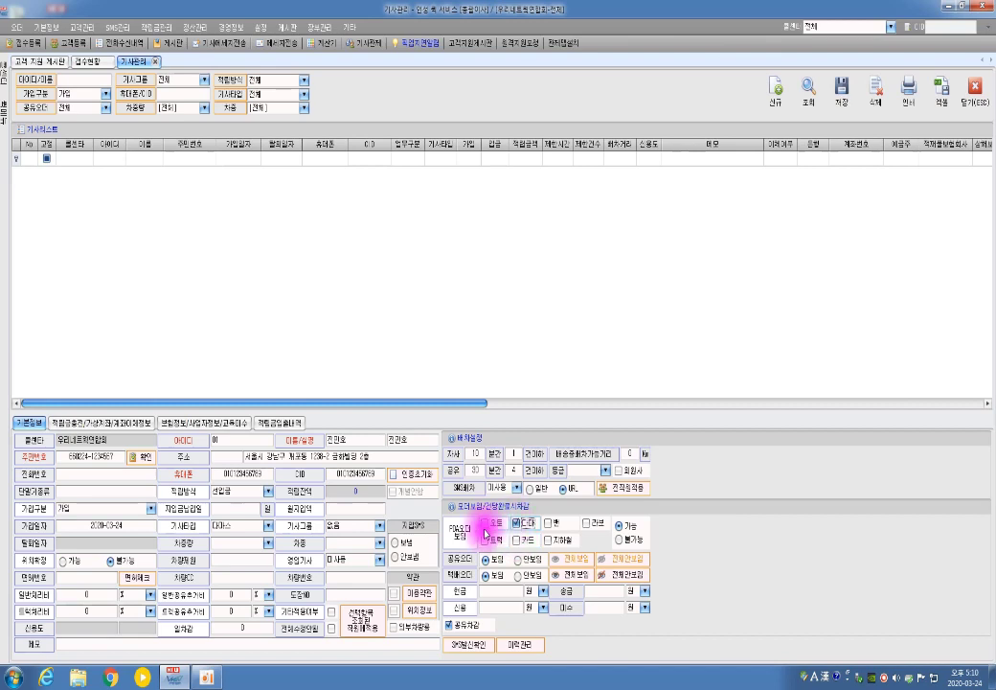
click(485, 525)
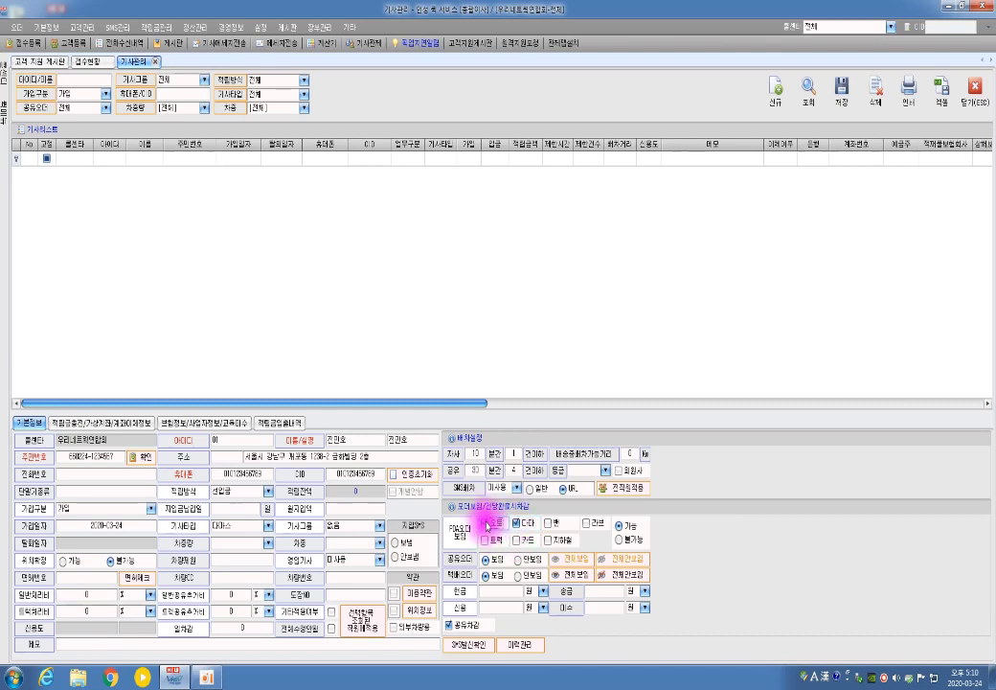
click(486, 525)
click(517, 525)
click(268, 525)
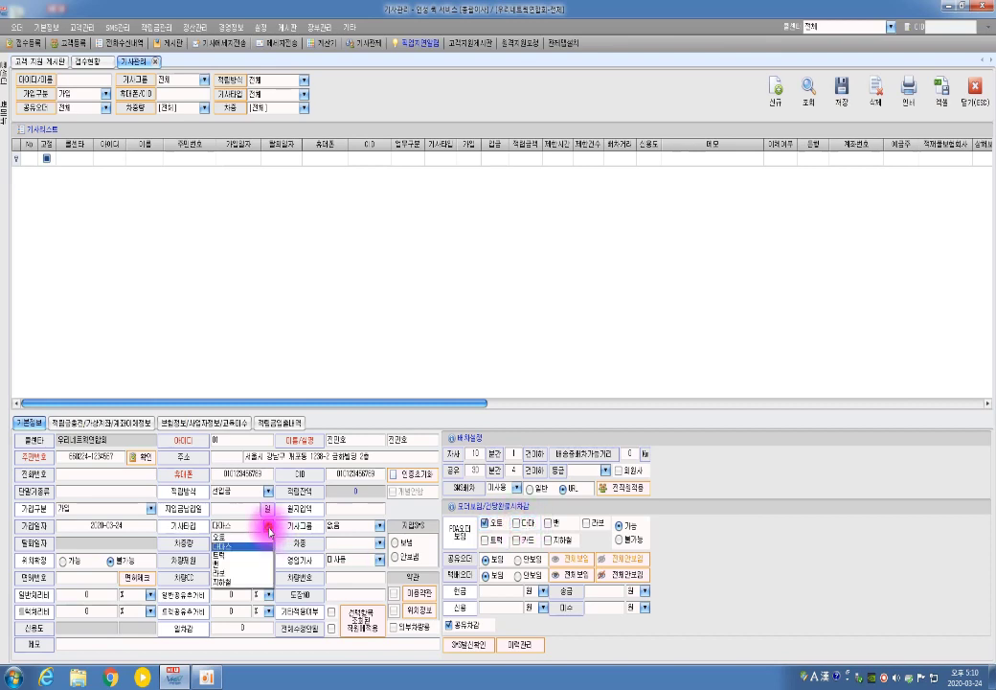
click(245, 540)
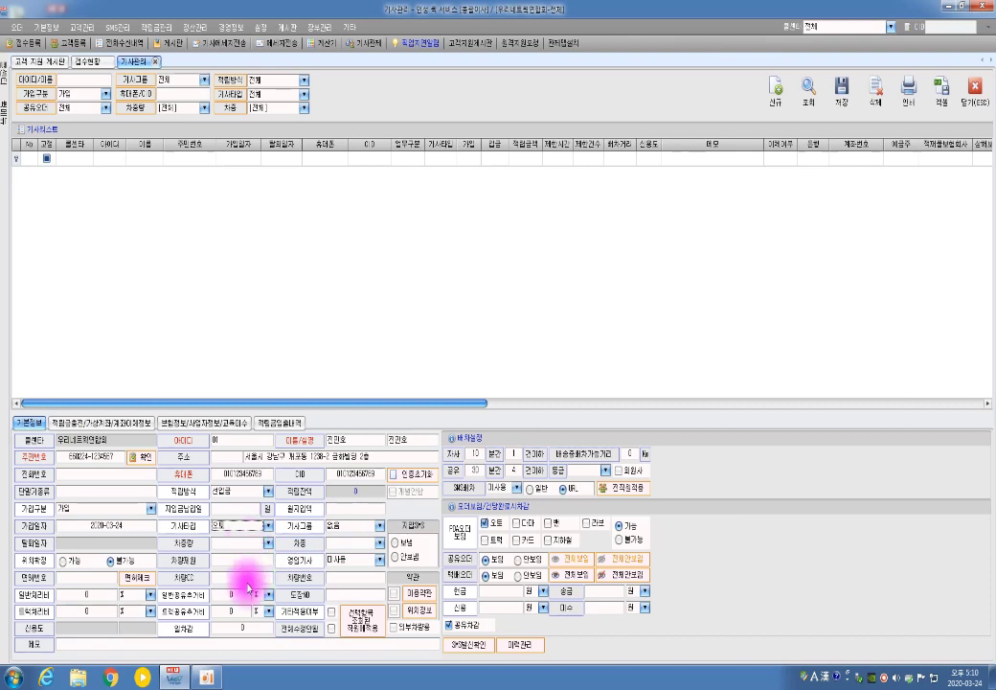
- Enter 강릉 as the vehicle plate and agree to the personal-information terms
click(336, 579)
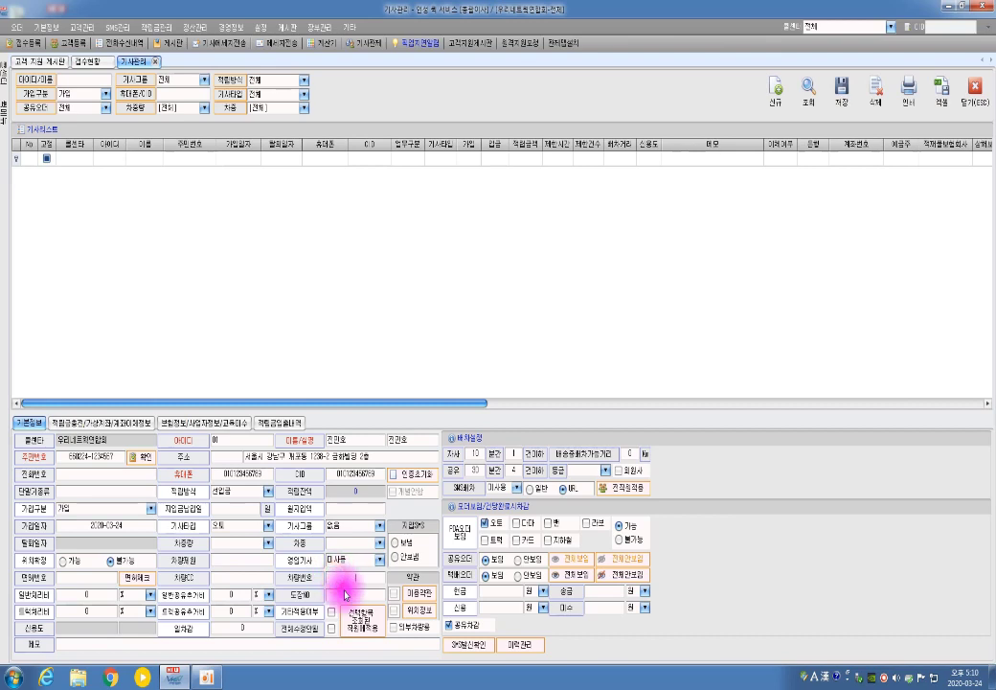
text(강릉01-1234)
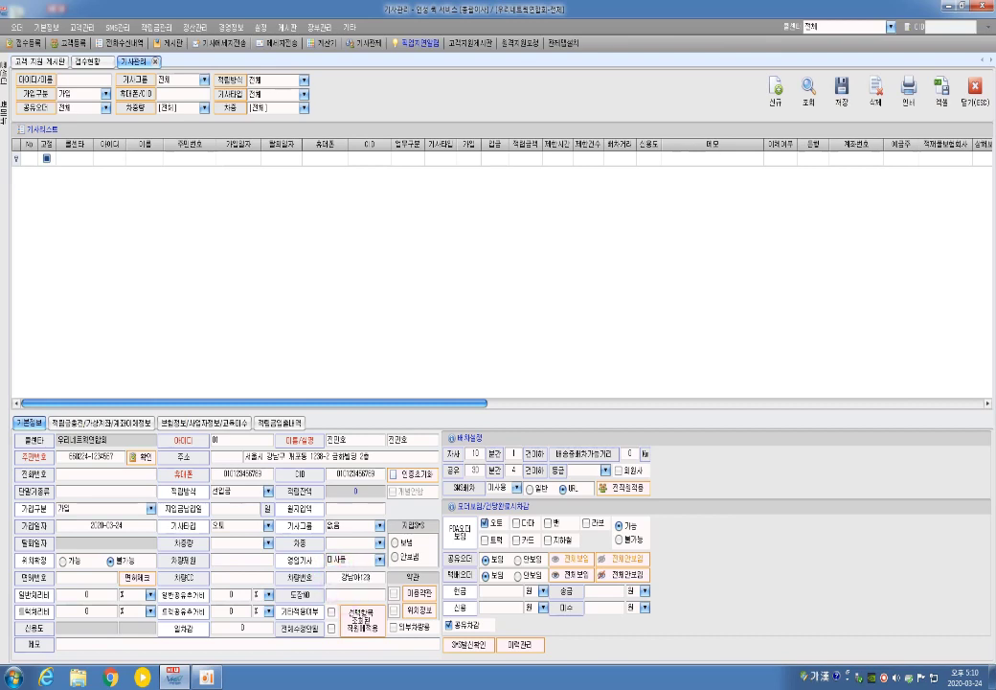
click(425, 595)
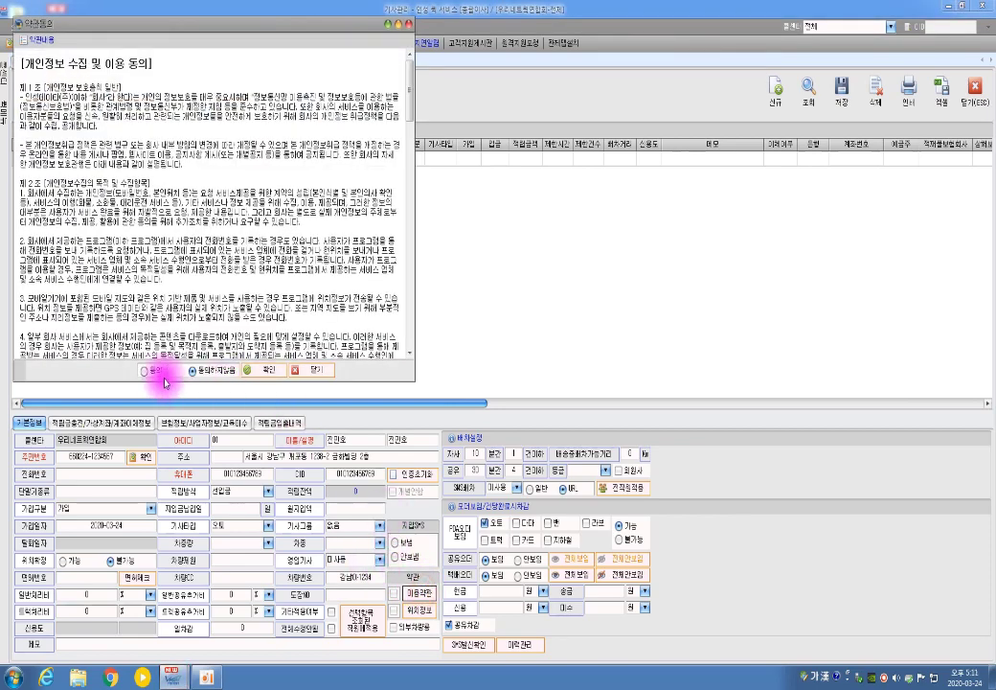
click(145, 372)
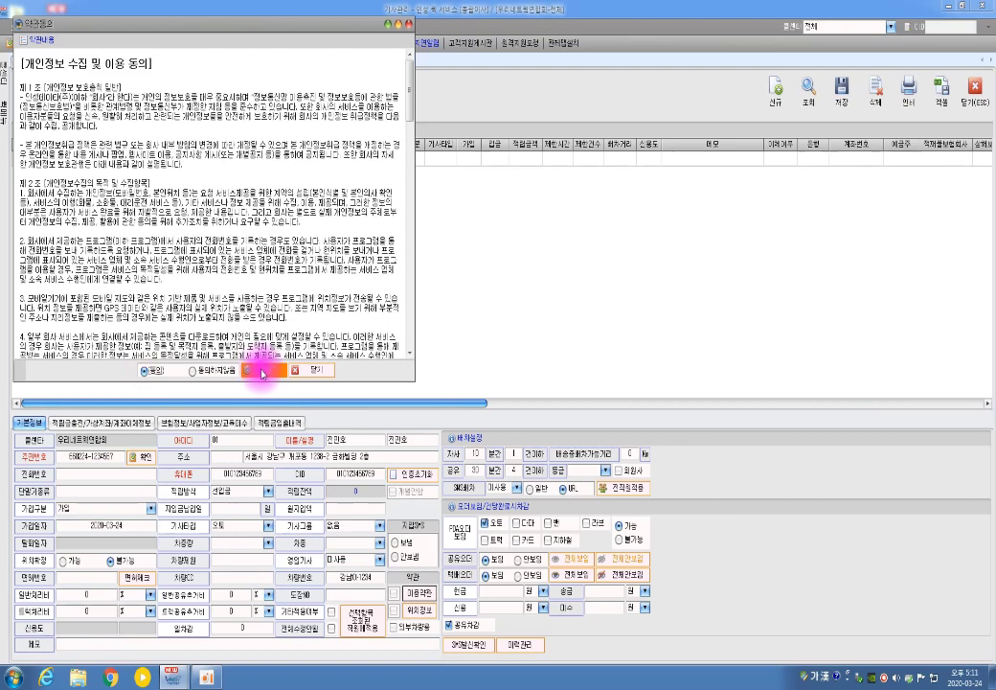
click(257, 369)
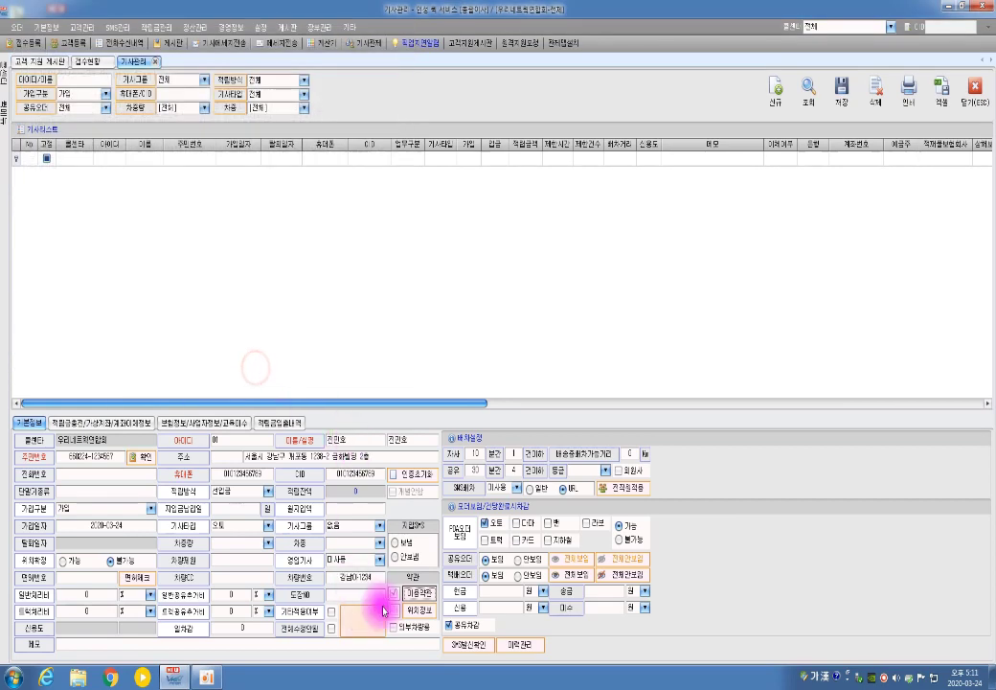
- Agree to the location-service terms and view the rider's location information
click(409, 594)
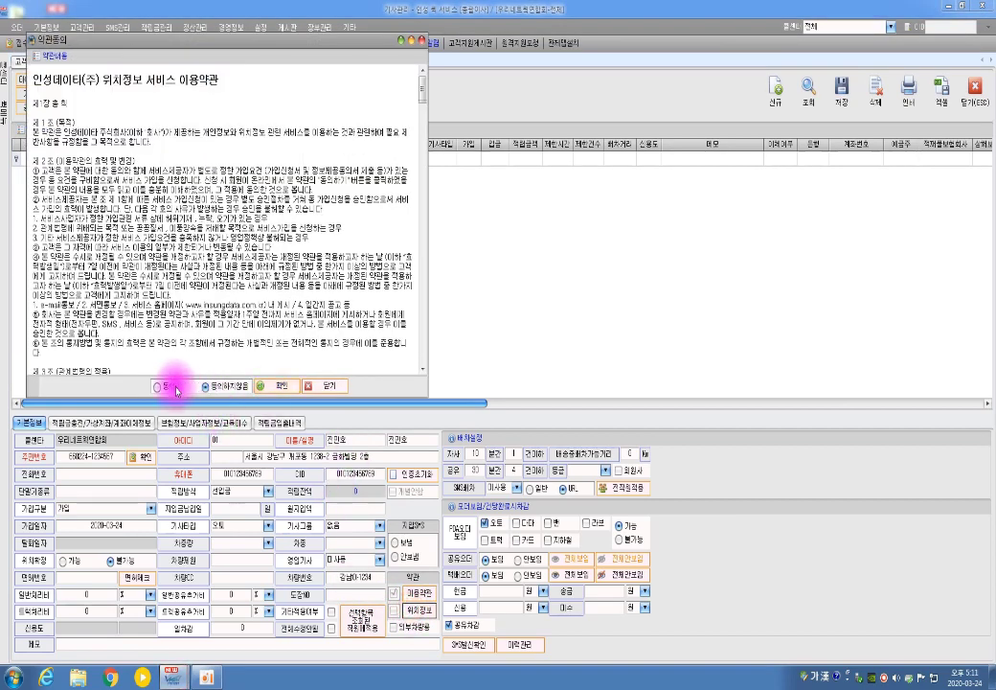
click(161, 386)
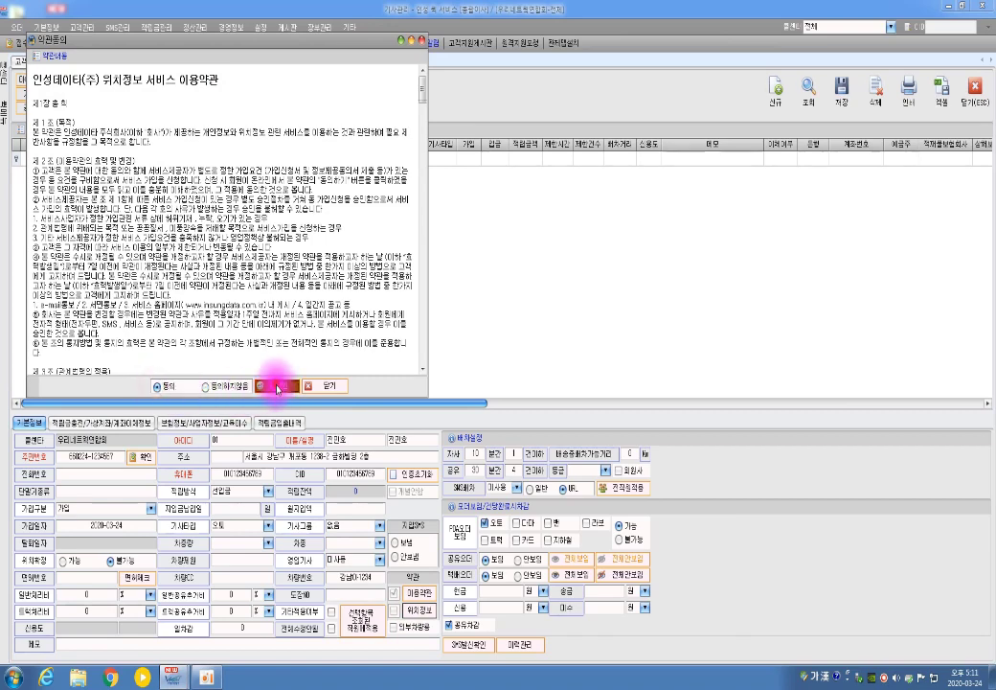
click(277, 387)
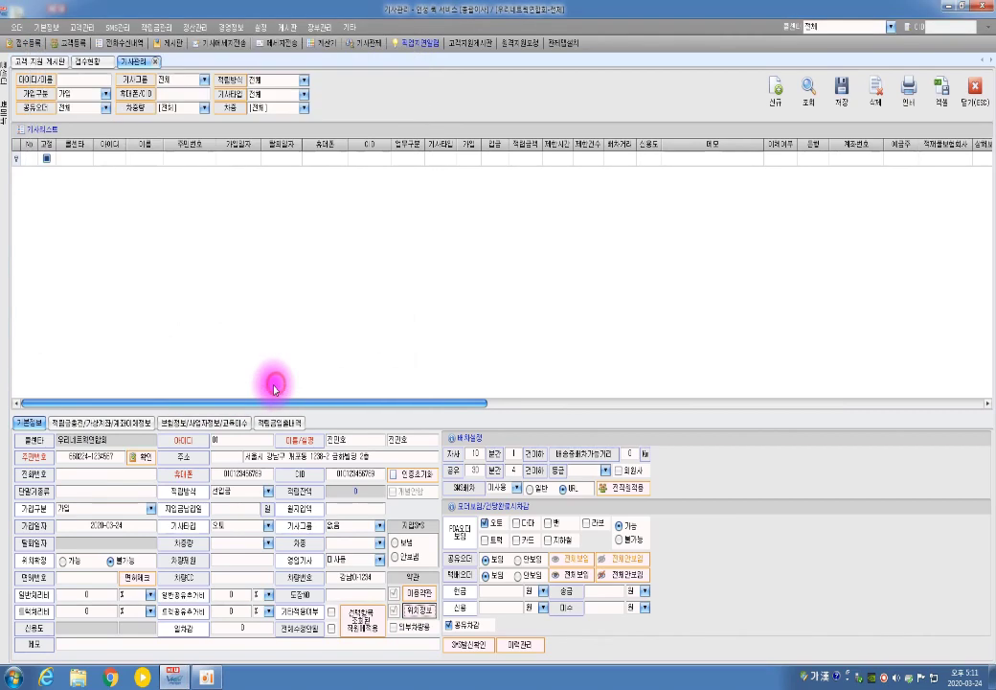
click(427, 616)
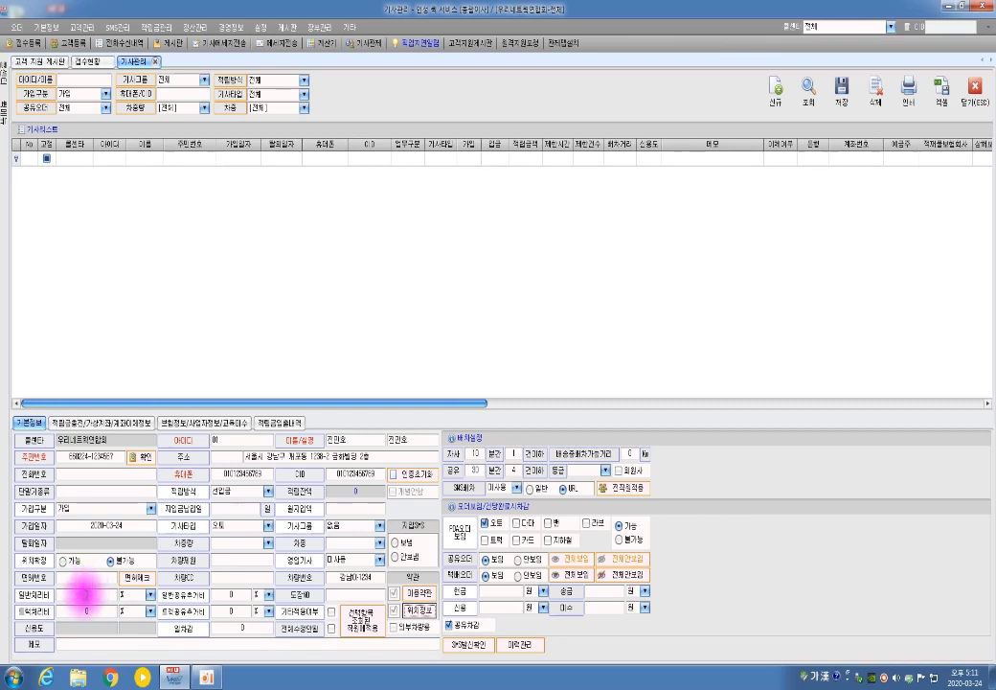
- Enter first values into the general fee, truck fee and shared surcharge fields
click(84, 593)
text(15)
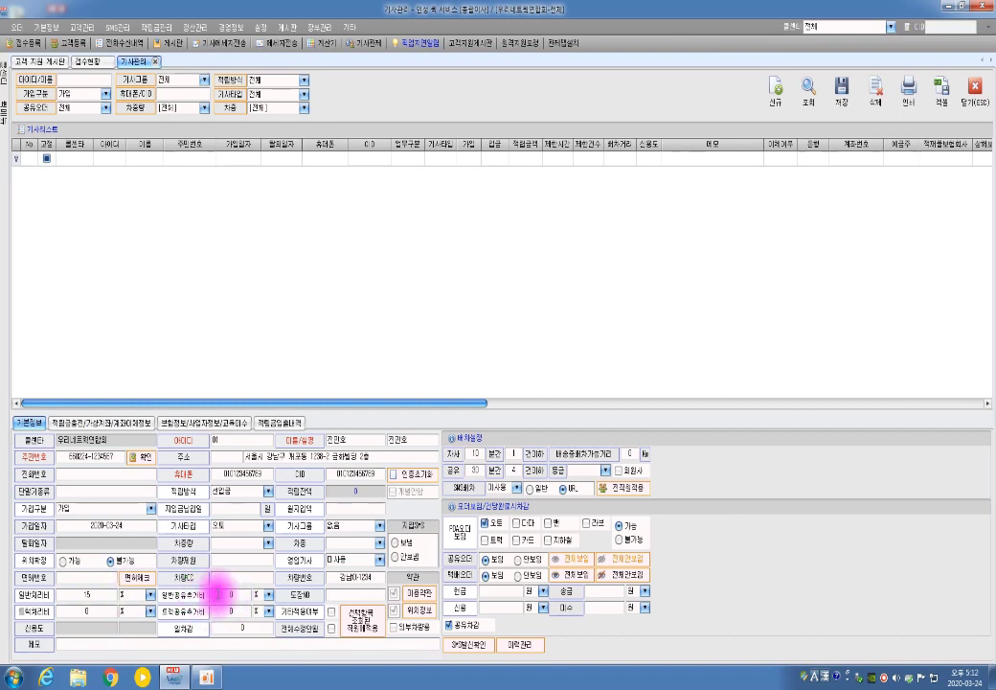
click(222, 592)
text(8)
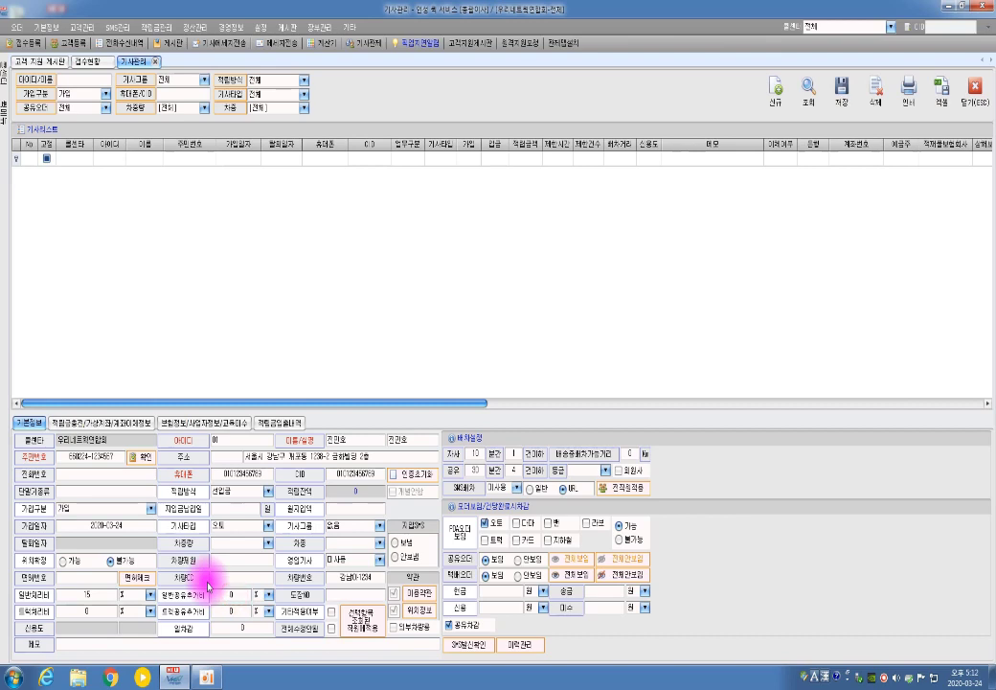
click(73, 593)
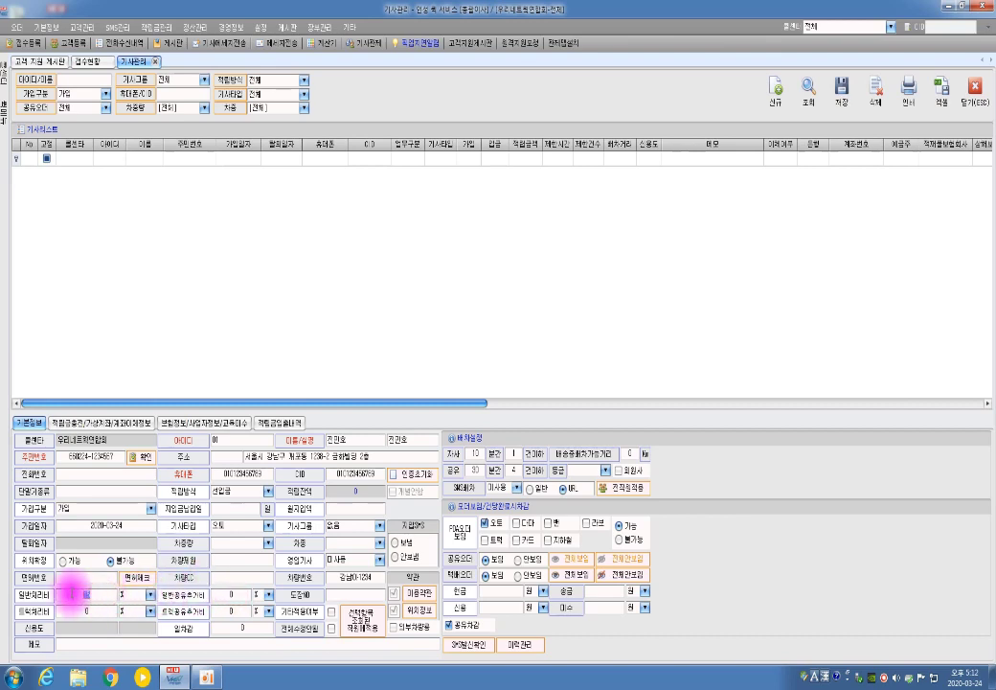
text(3)
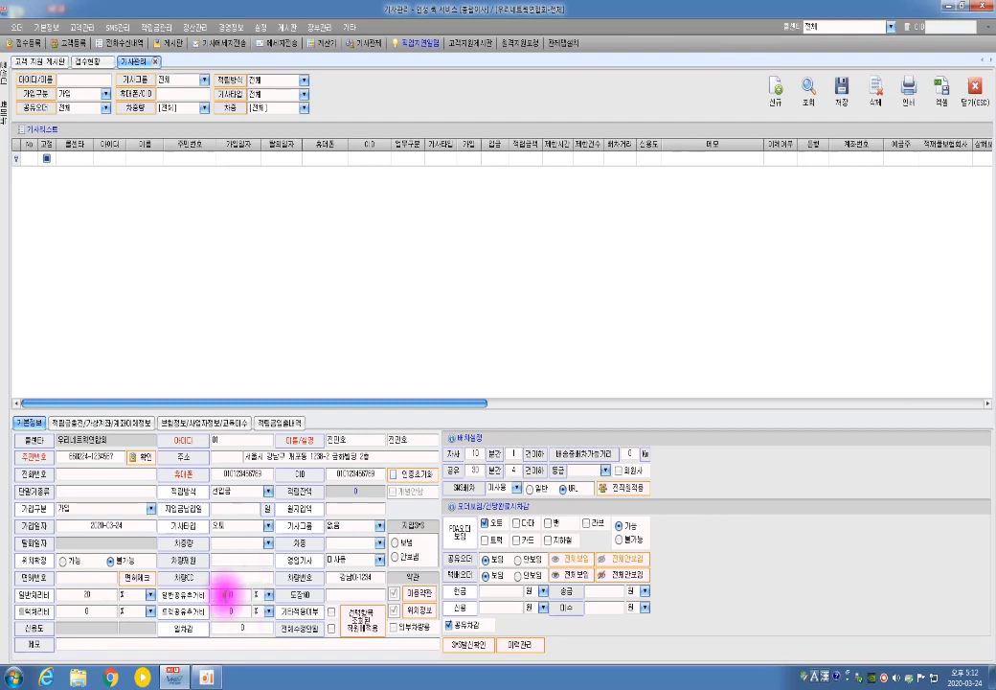
drag(241, 593, 191, 592)
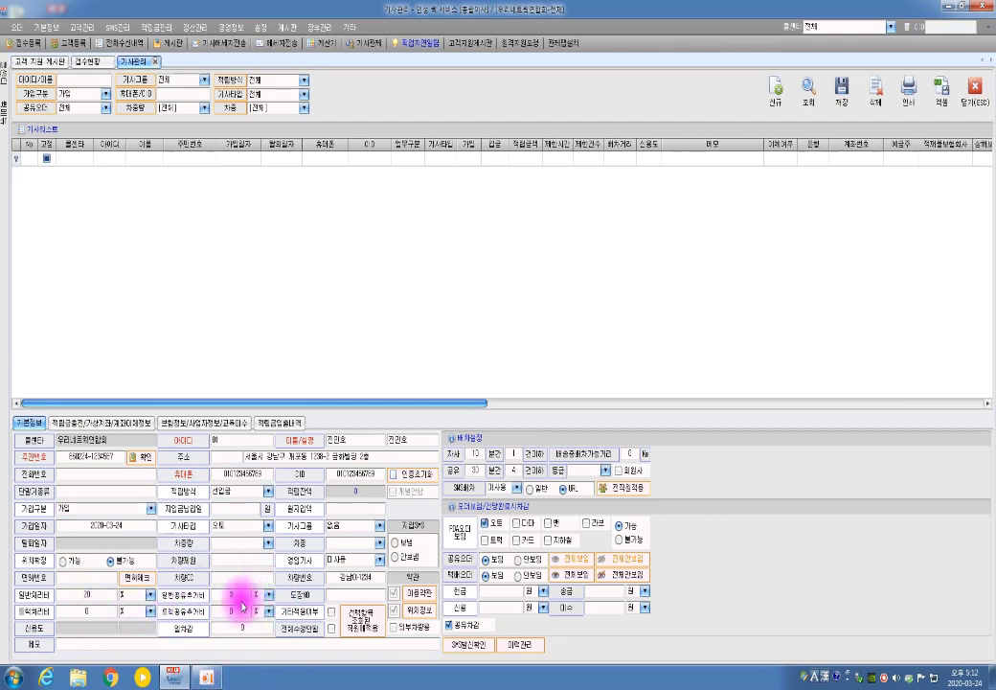
drag(92, 611, 70, 612)
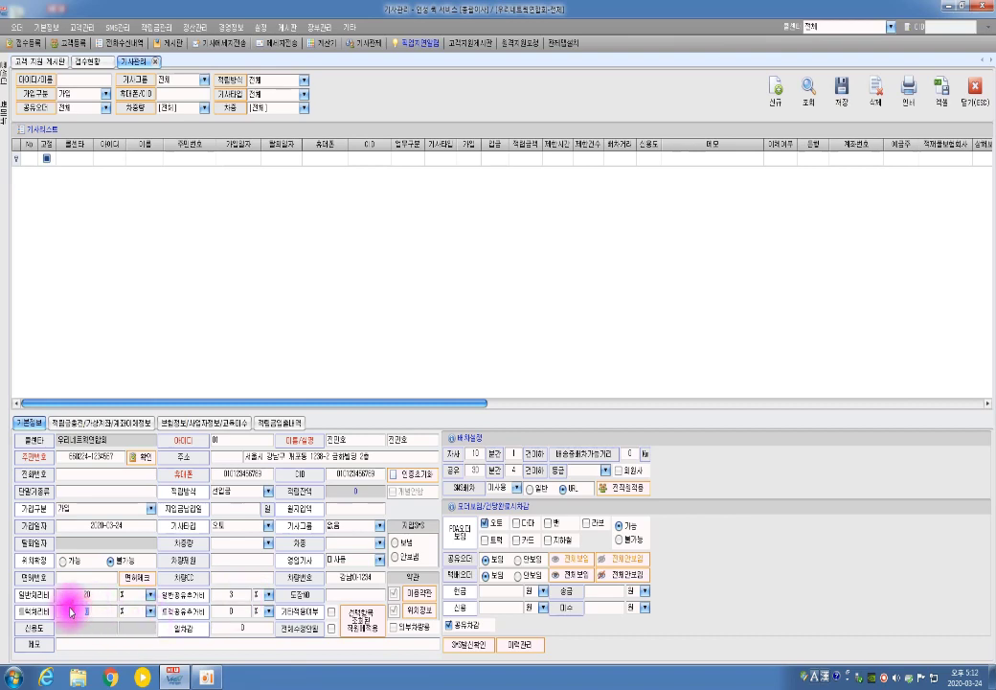
text(1)
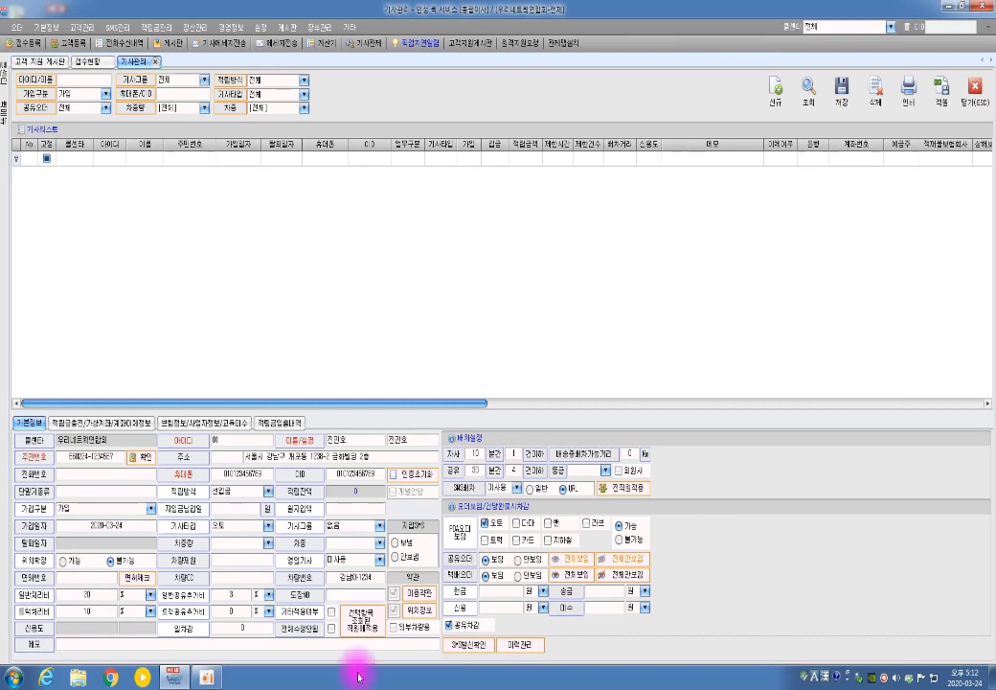
drag(235, 610, 229, 611)
text(5)
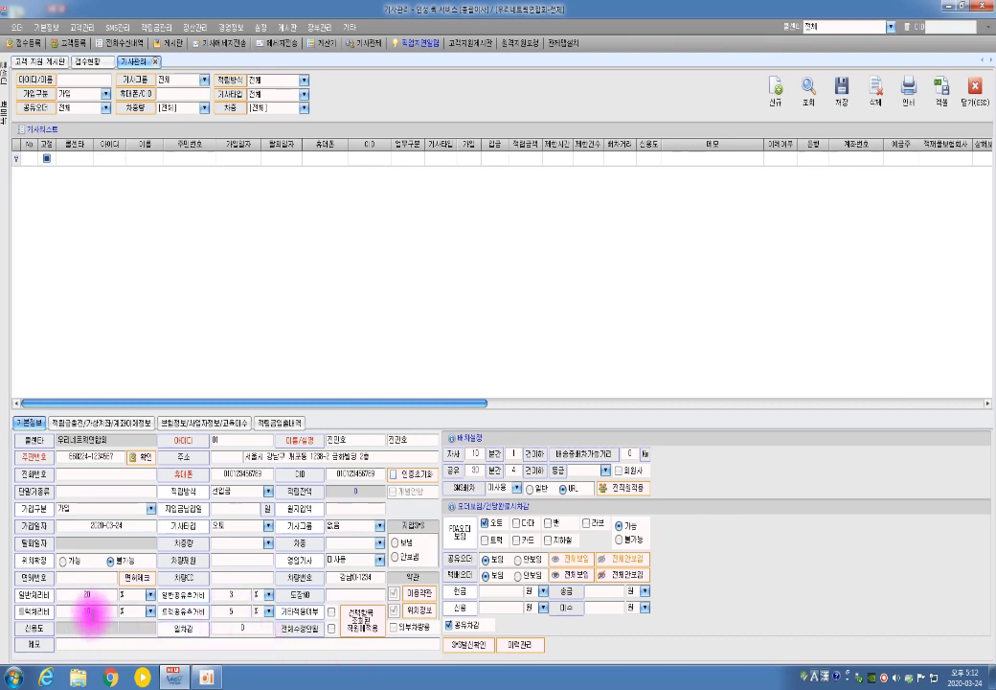
- Reset both shared surcharges to 0, set the general fee to 23 and edit the truck fee
click(235, 591)
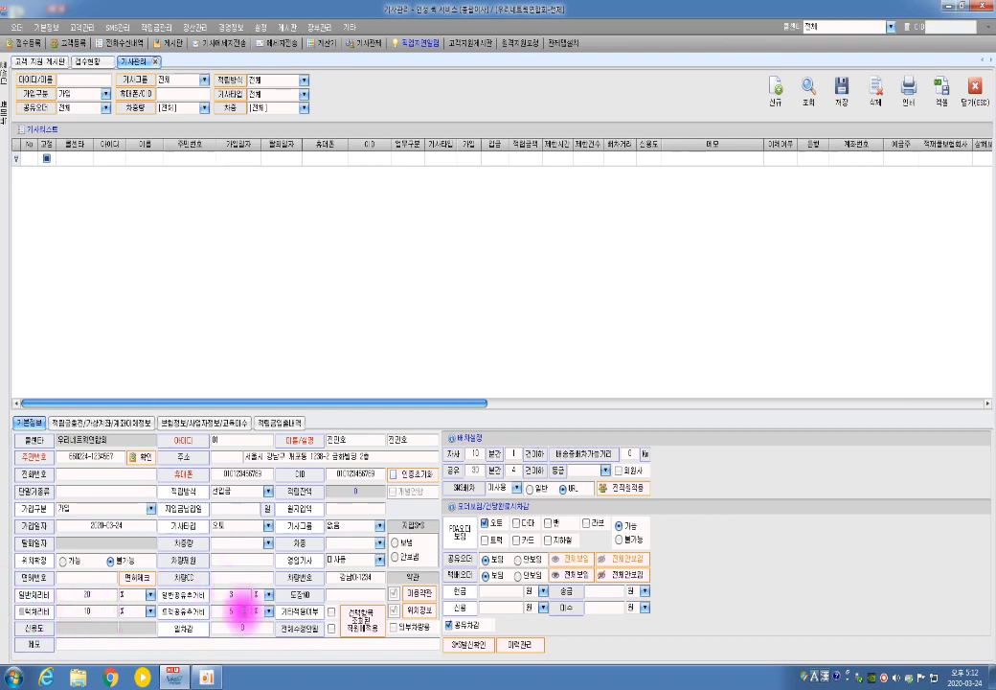
drag(242, 611, 216, 610)
text(0)
double_click(231, 594)
text(0)
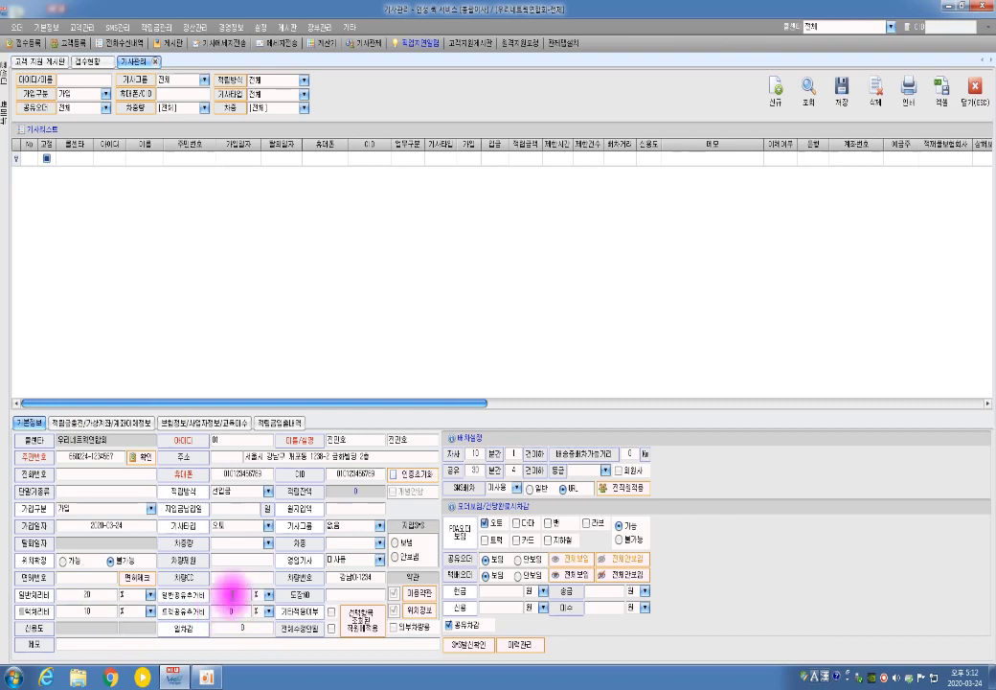
double_click(71, 594)
text(23)
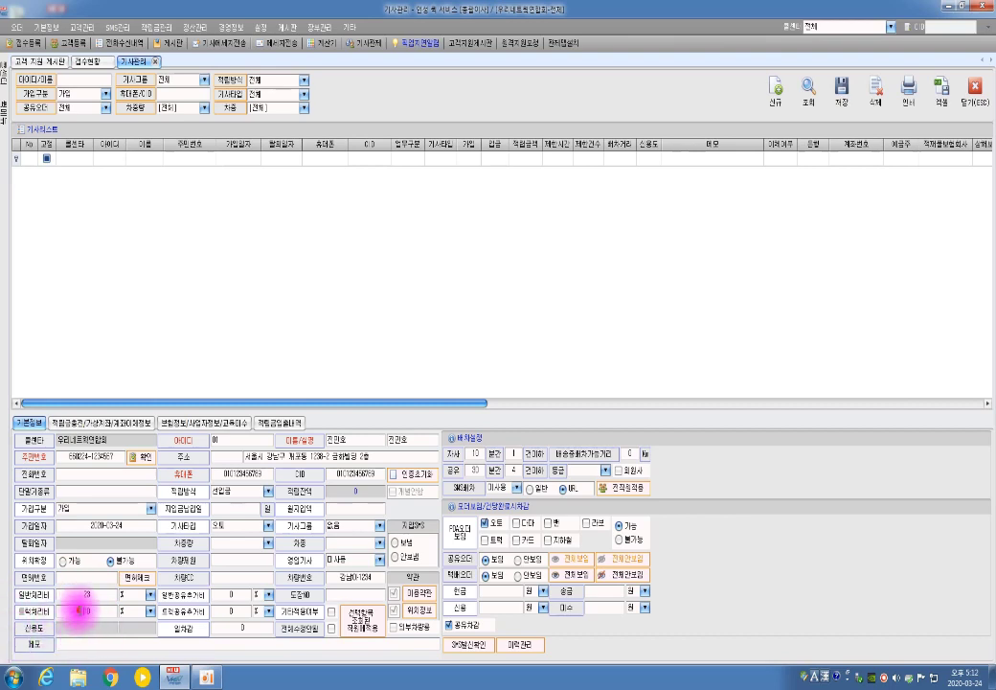
double_click(77, 609)
text(0)
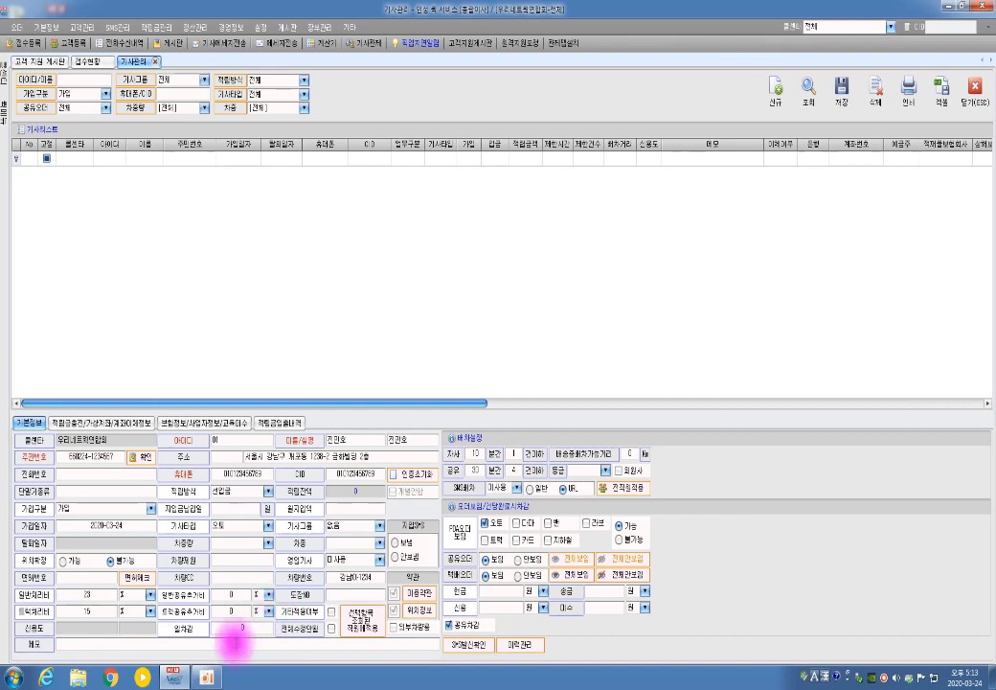
- Enter 550 as the daily deduction (일차감), then replace it with 1000
click(238, 628)
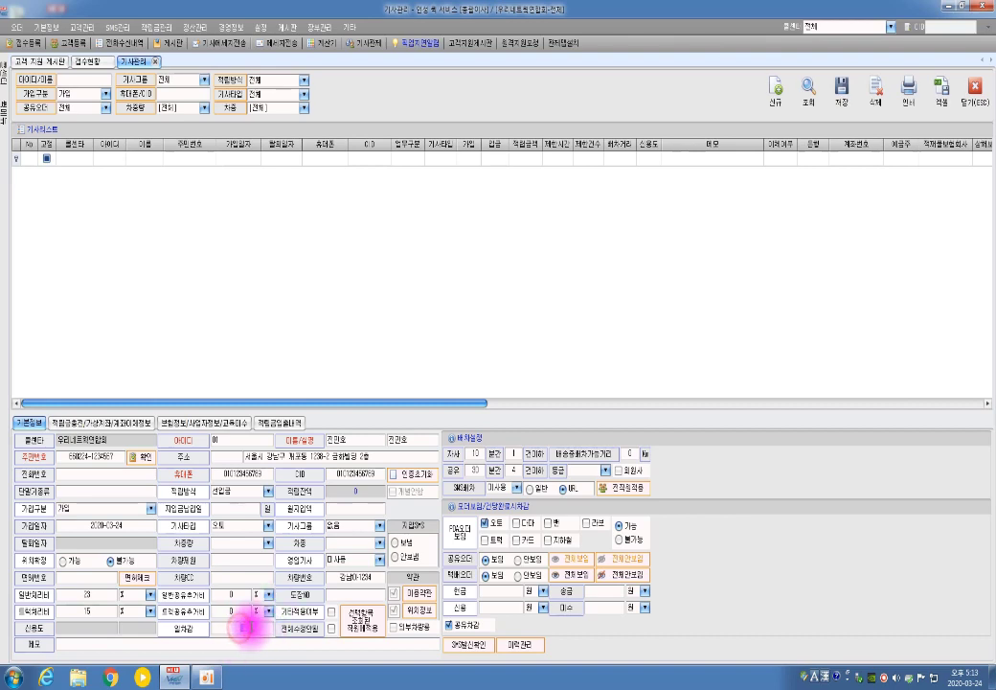
text(550)
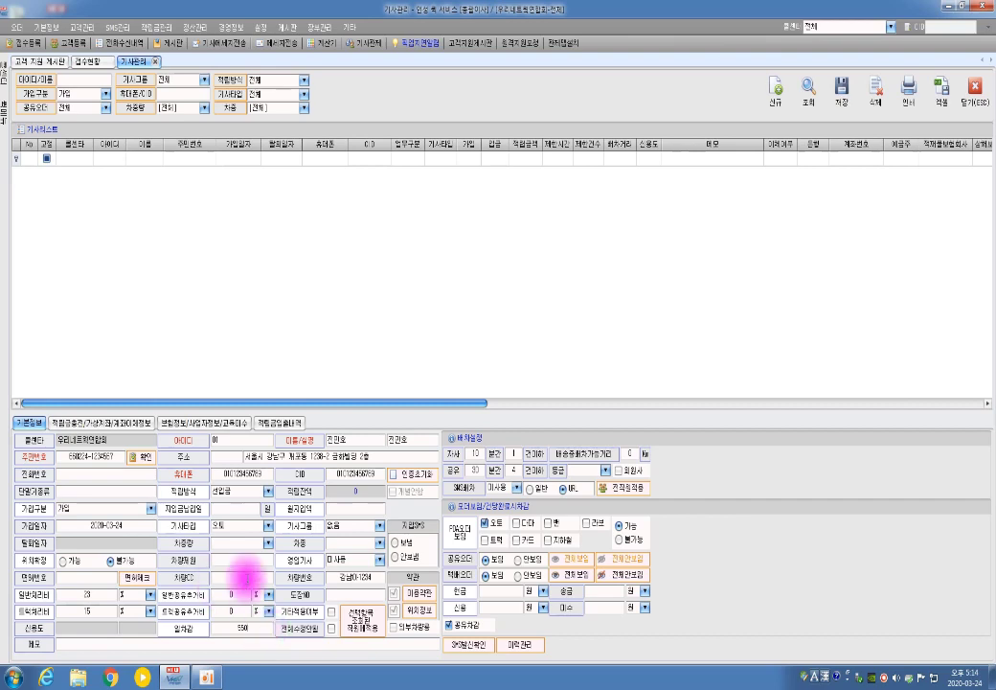
double_click(248, 628)
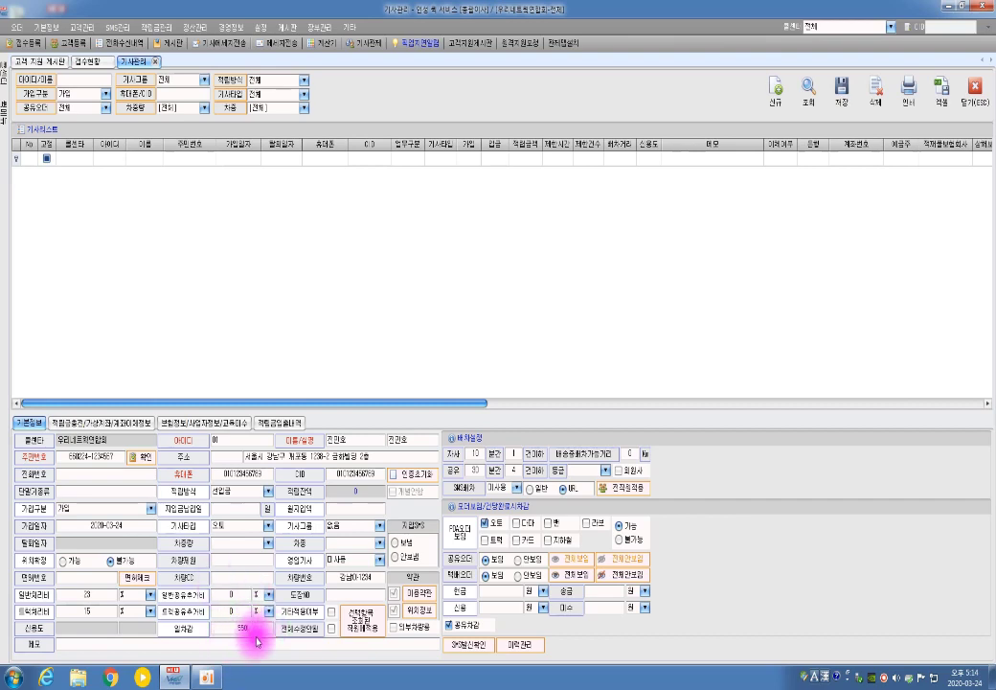
click(257, 642)
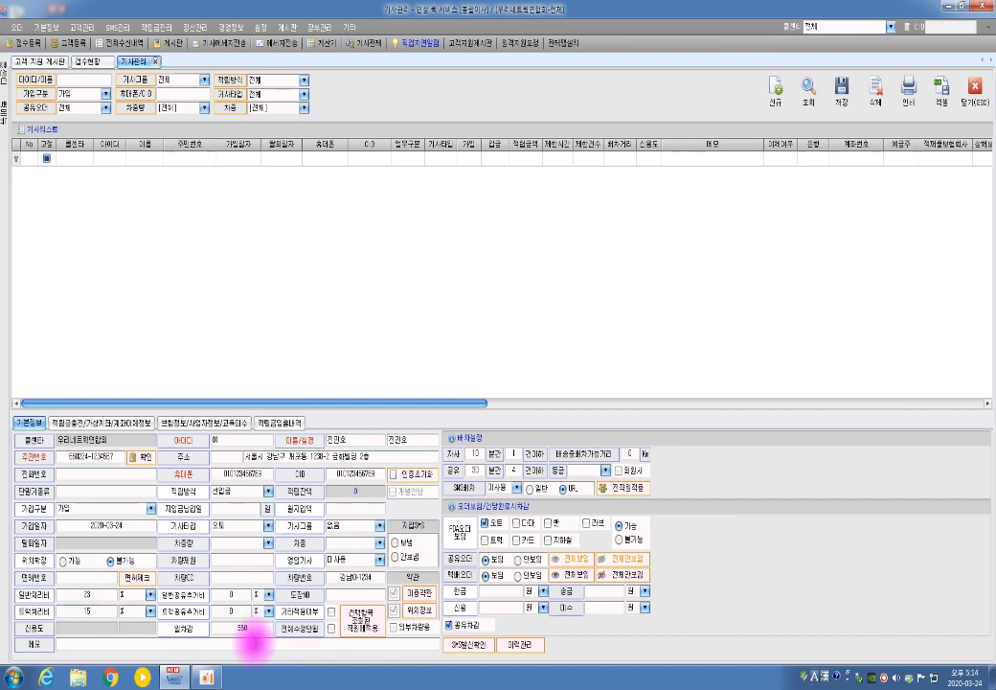
double_click(238, 629)
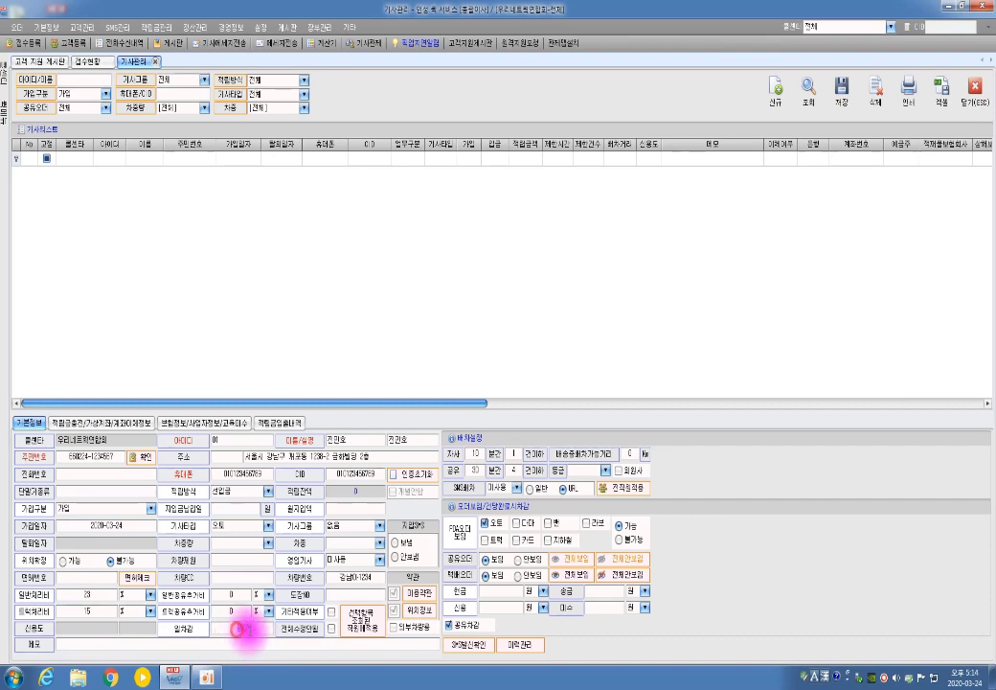
text(1000)
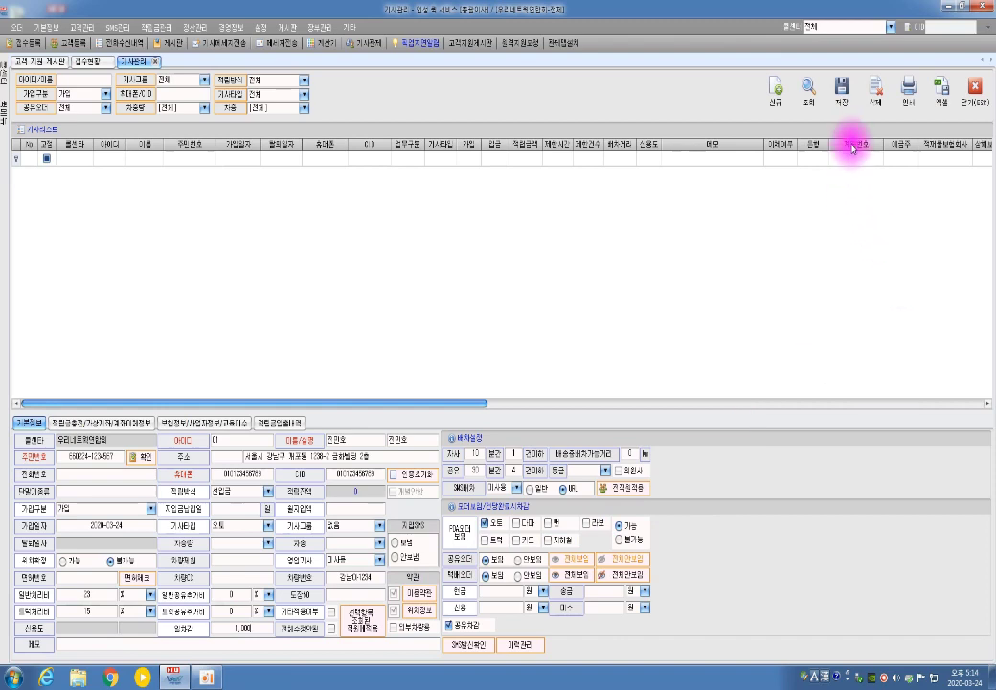
click(845, 93)
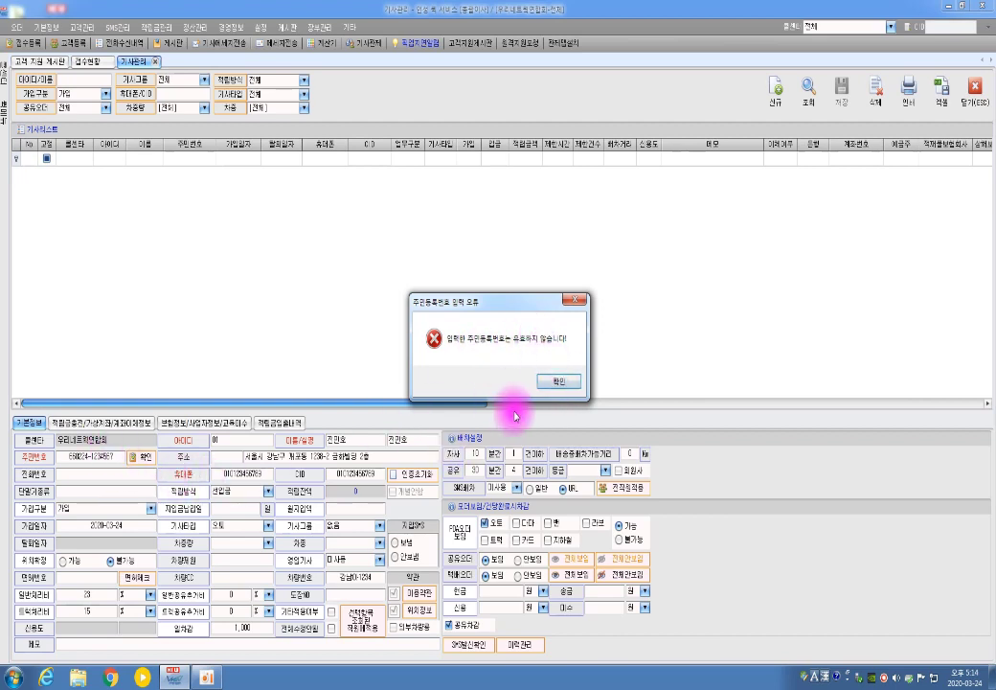
click(566, 383)
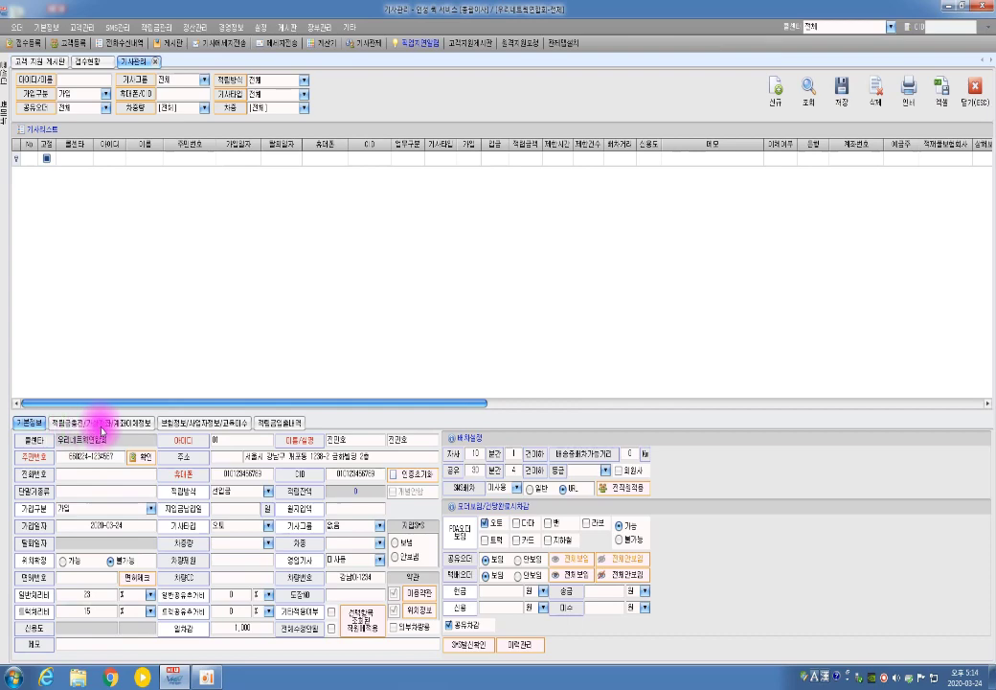
- Load the rider list, open the first rider, and show the points and virtual-account information
click(809, 89)
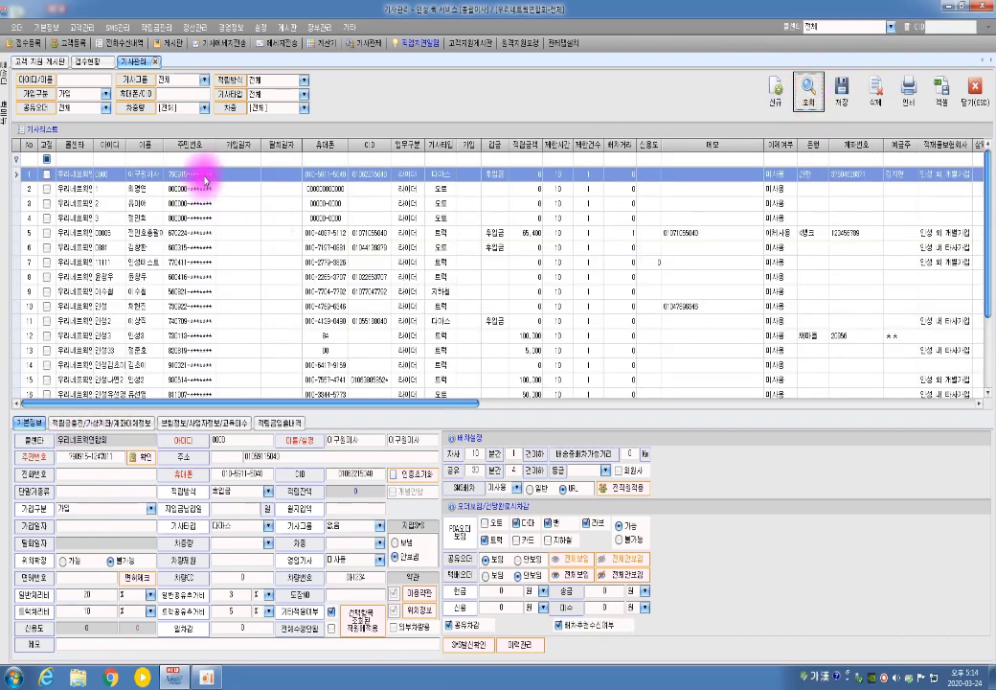
click(203, 173)
drag(581, 411, 584, 180)
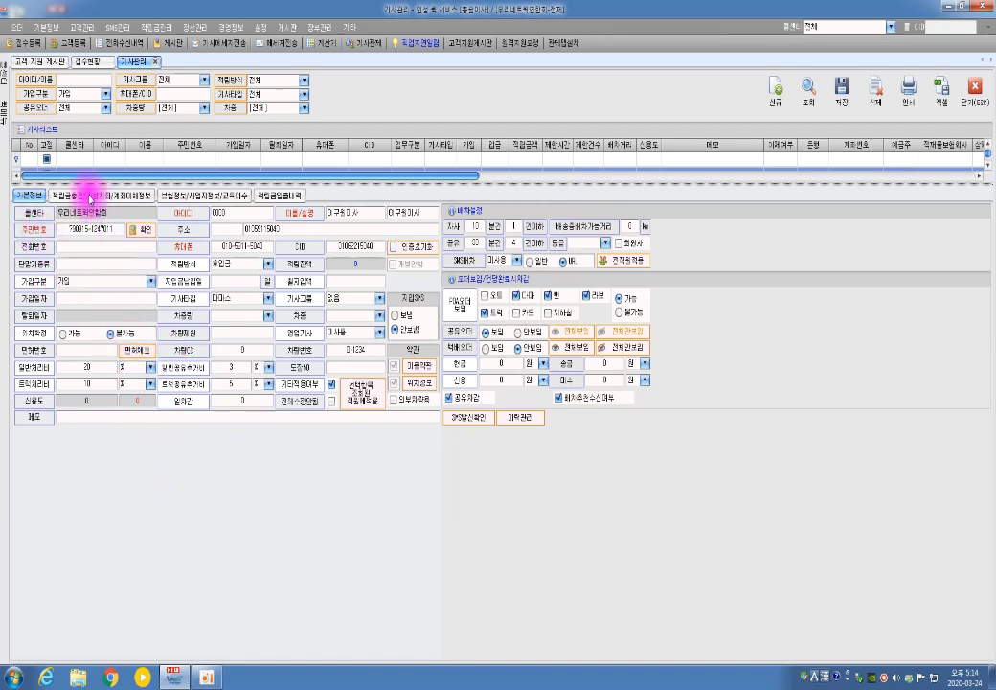
click(85, 195)
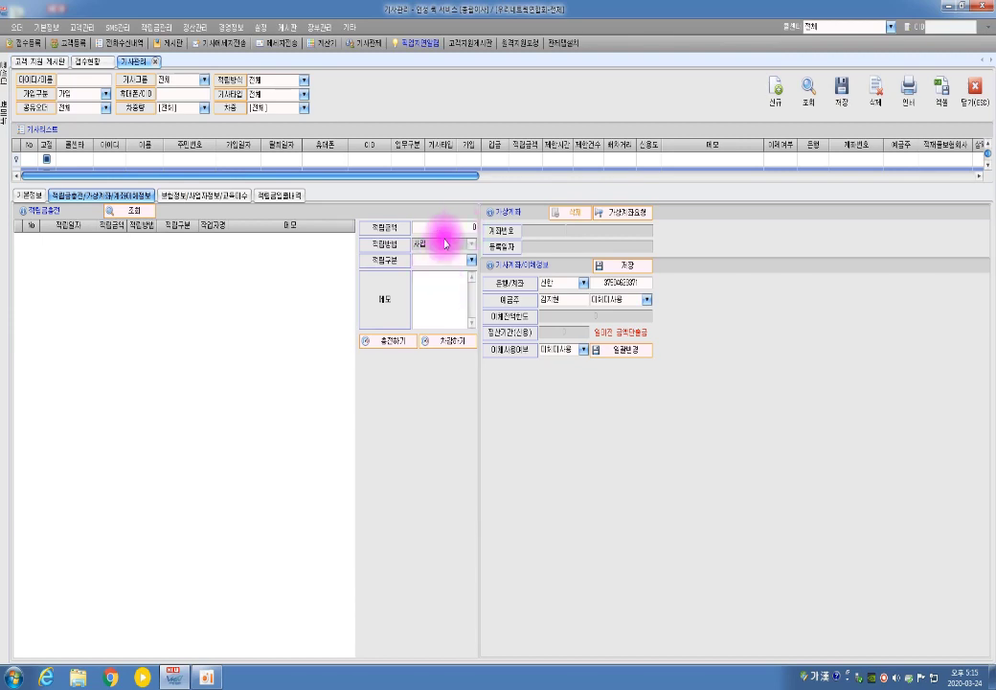
- Top up the rider's points by 50,000 and check the new balance
click(456, 227)
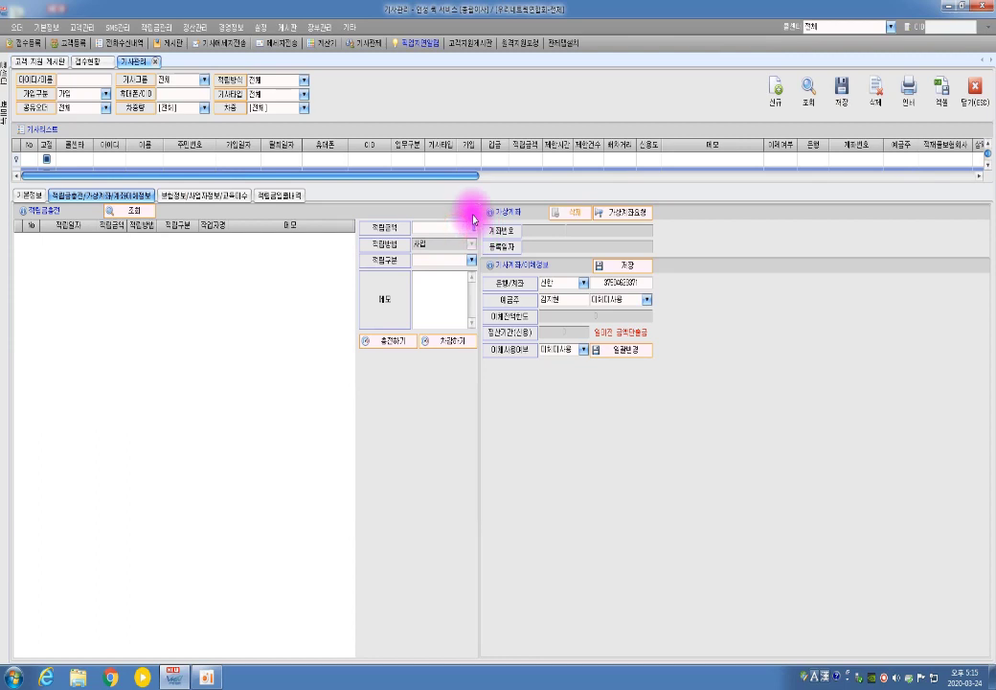
text(5000)
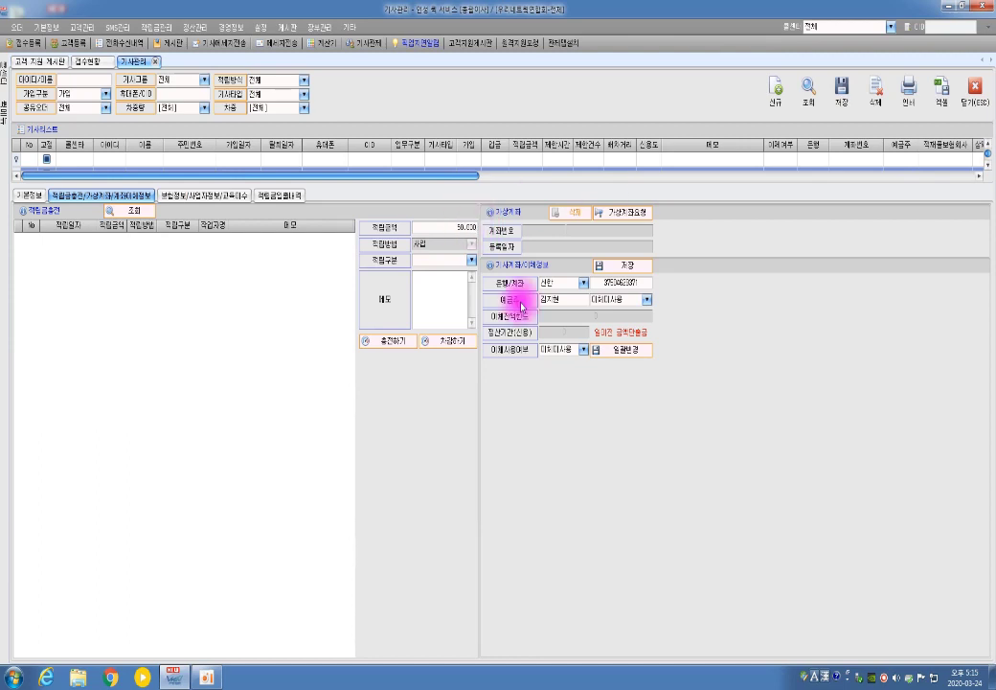
click(396, 340)
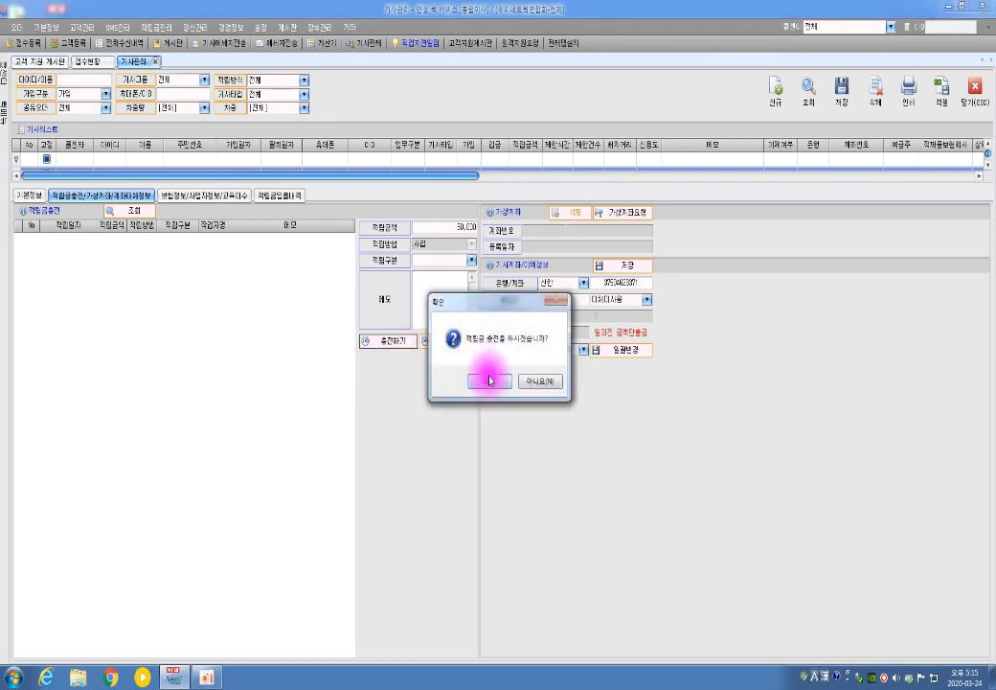
click(489, 380)
click(524, 377)
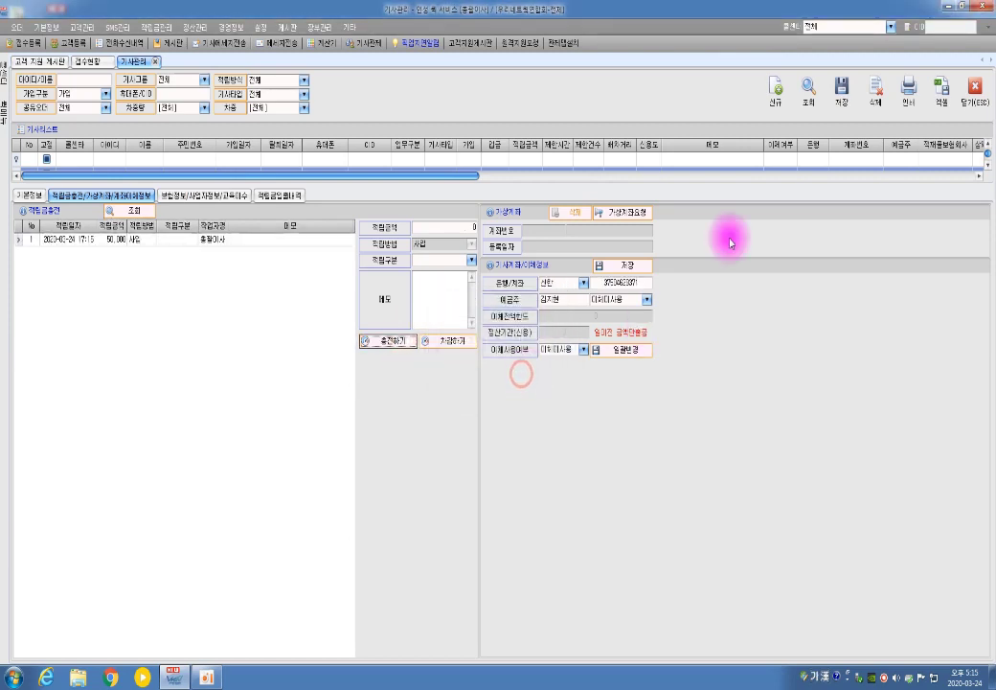
click(808, 93)
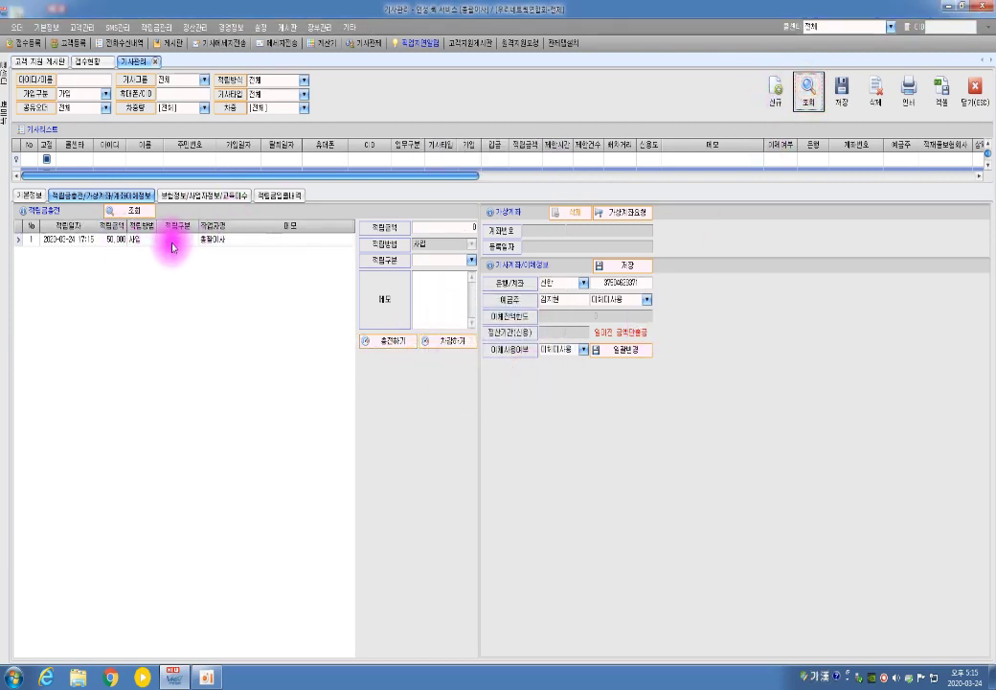
click(27, 195)
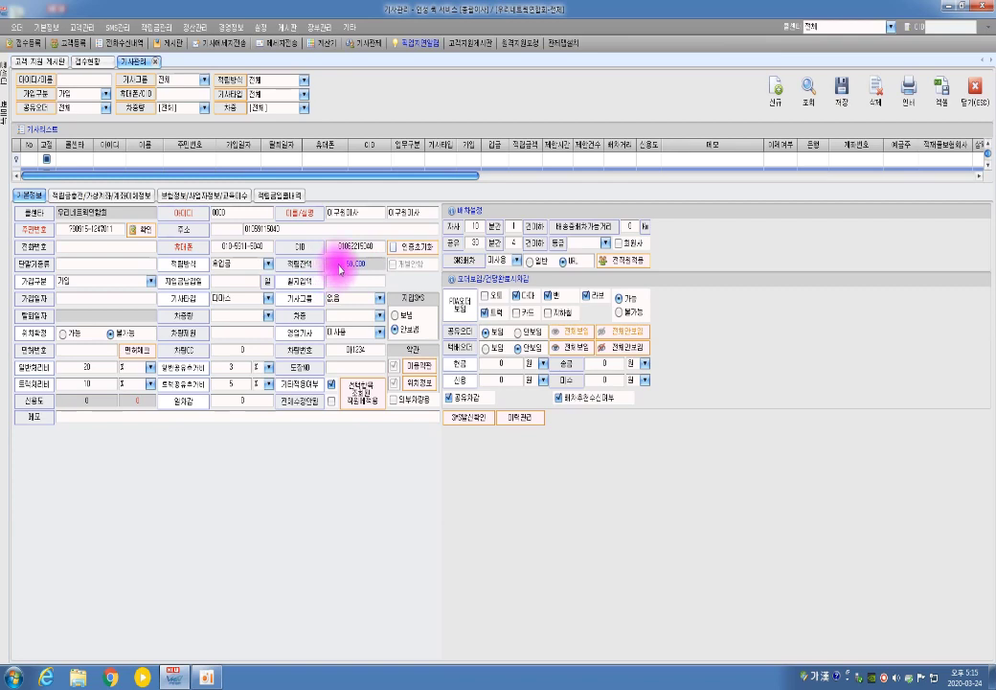
click(108, 194)
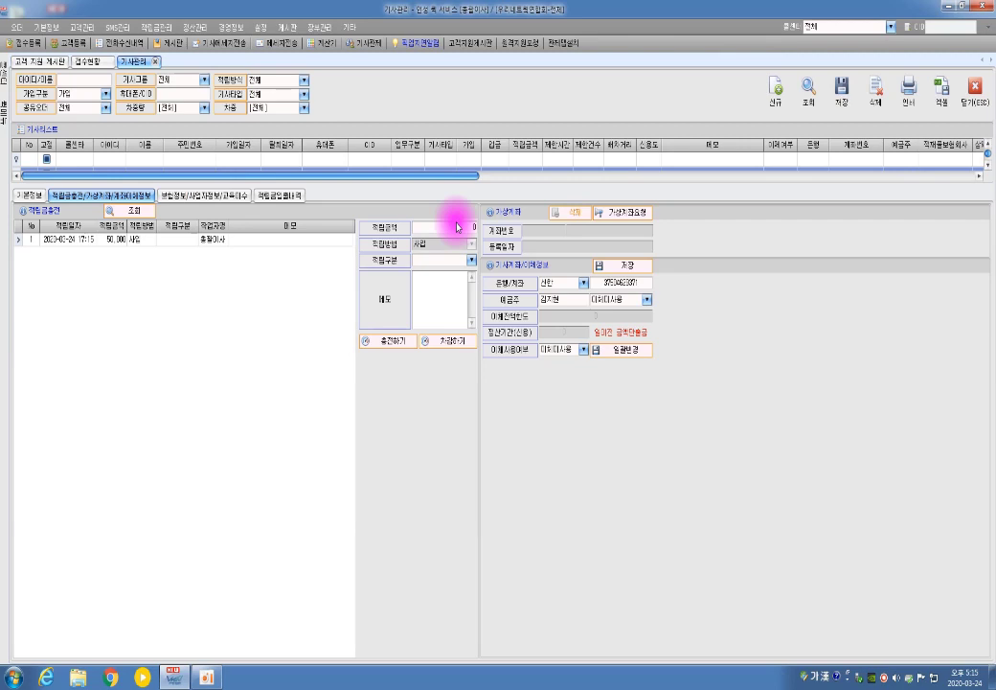
- Deduct 50,000 points from the rider and check that the balance is back to 0
click(468, 225)
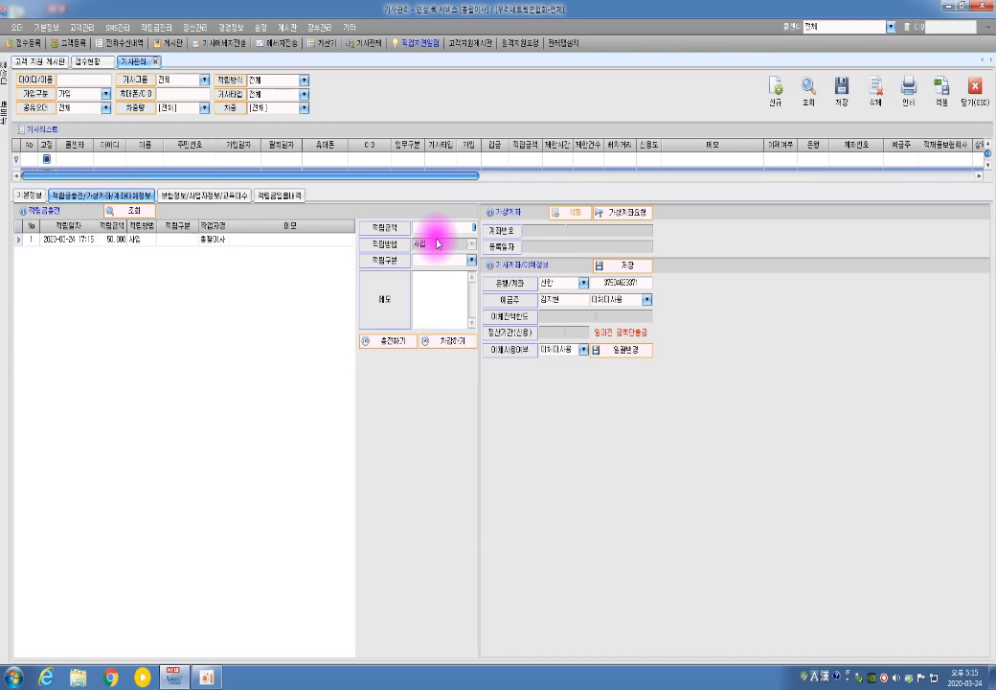
text(50,000)
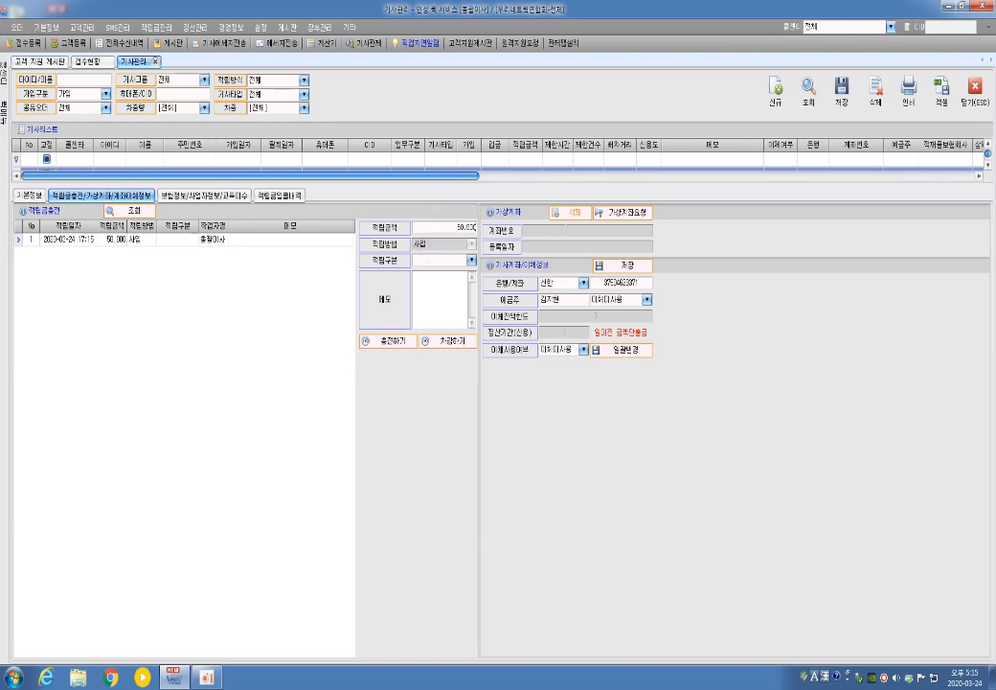
click(454, 340)
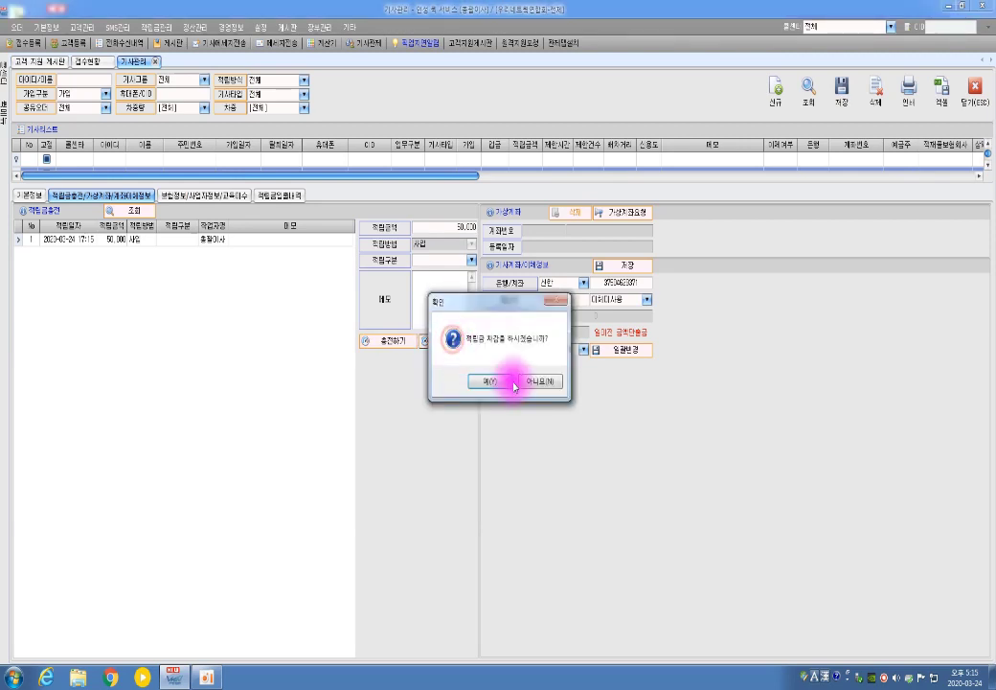
click(495, 381)
click(528, 376)
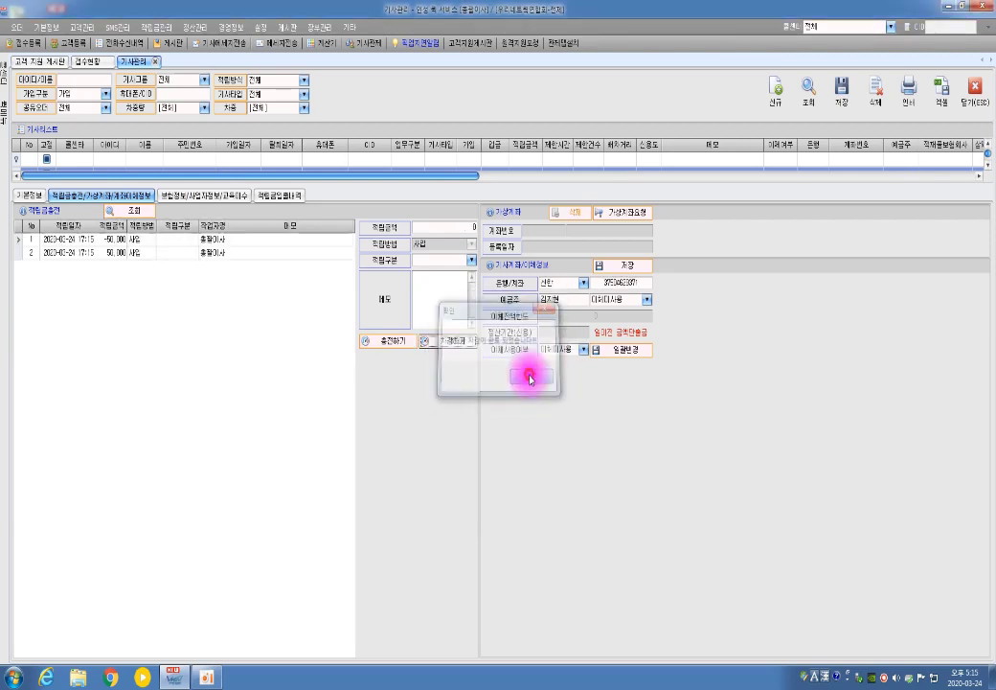
click(31, 195)
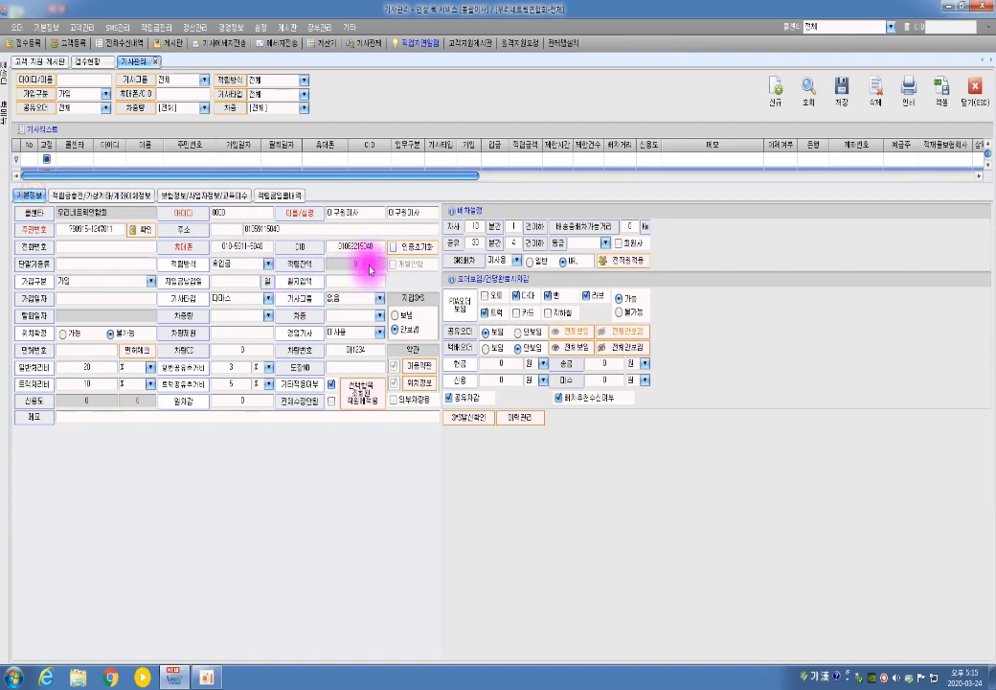
click(69, 194)
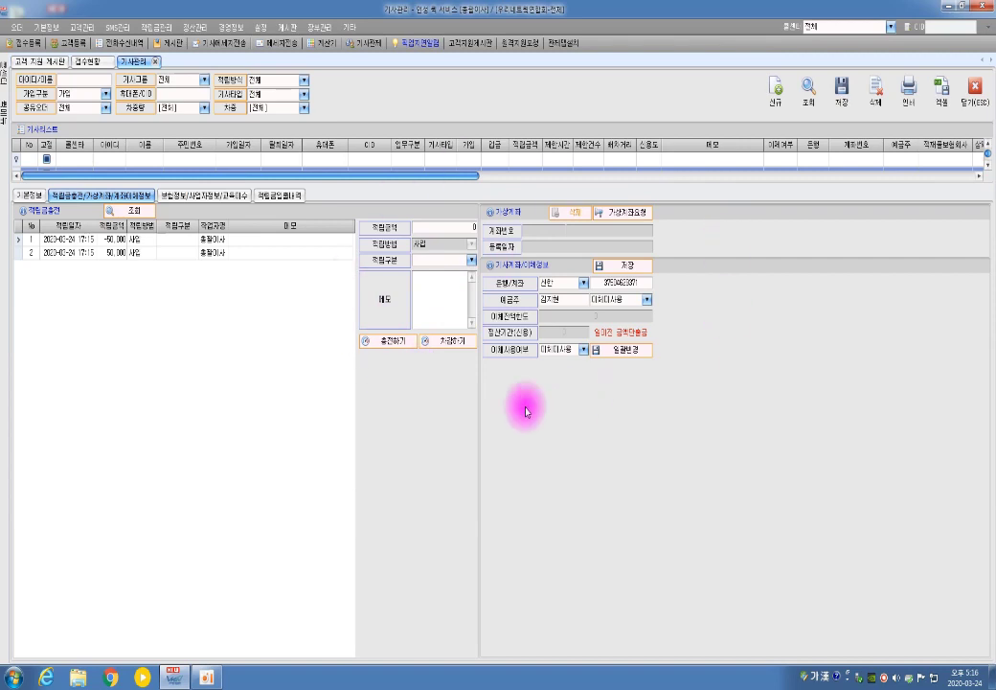
click(581, 286)
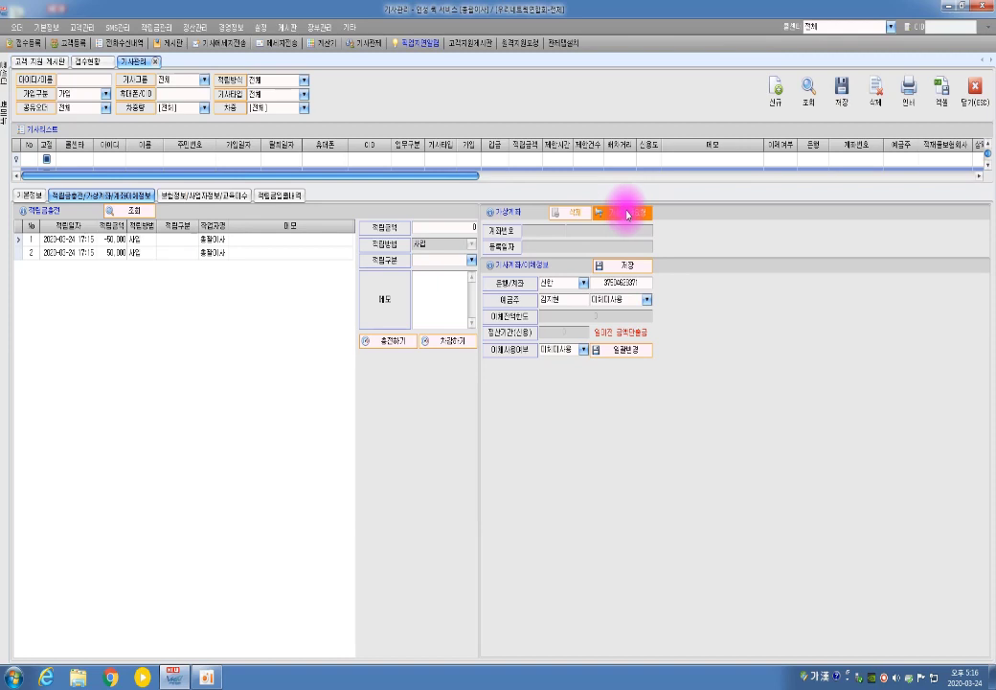
- Request a 농협 virtual account for the rider and confirm its issuance
click(627, 214)
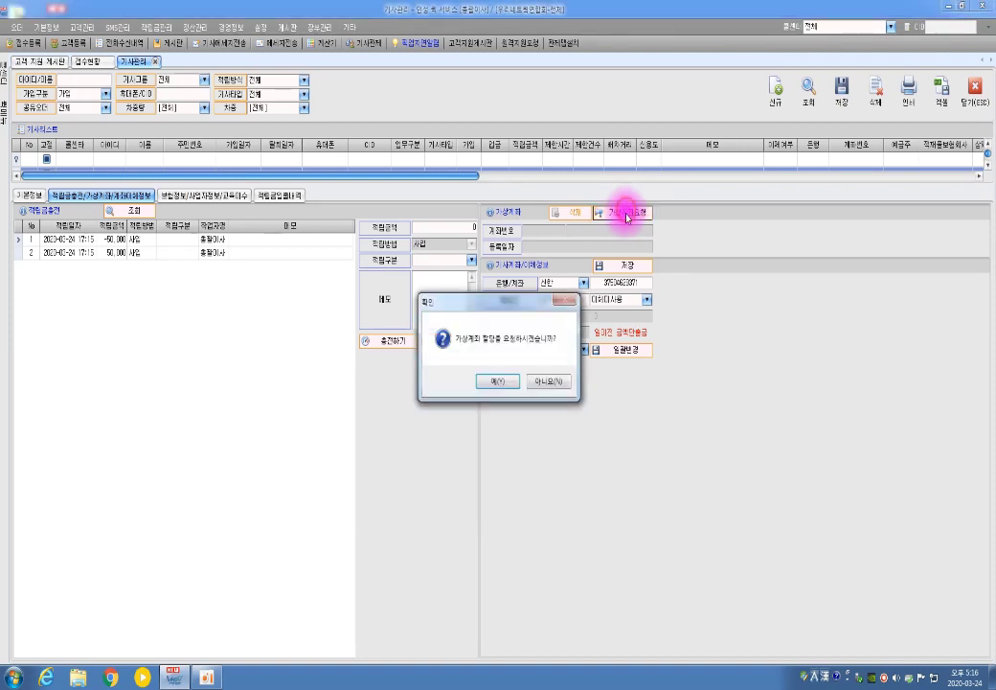
click(511, 383)
click(526, 380)
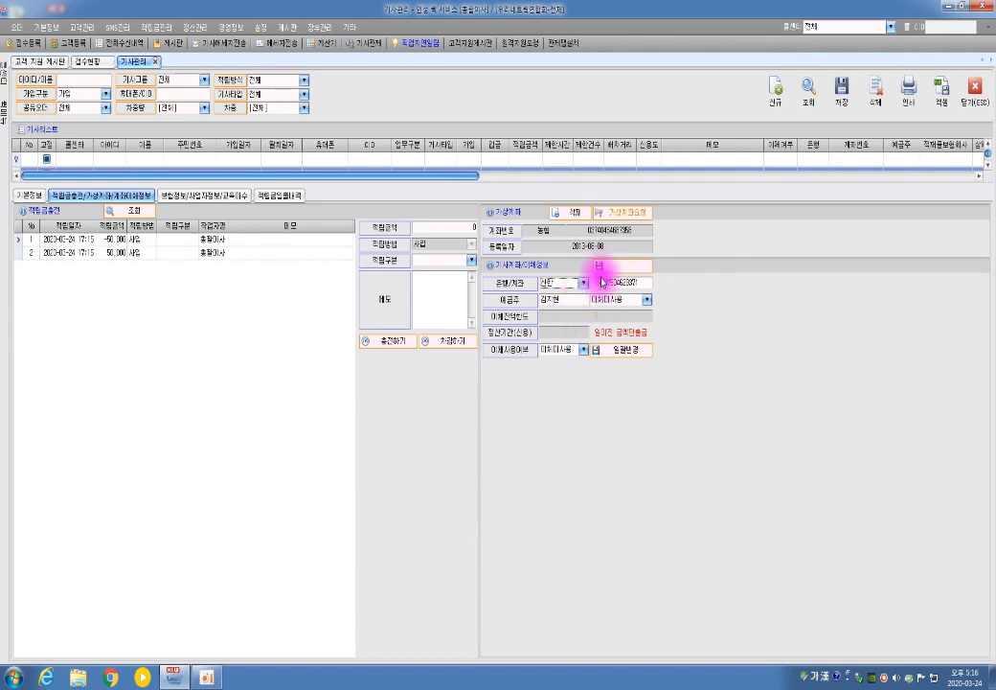
- Choose the account holder option, set a 30,000 transfer limit, and save the transfer settings
click(648, 300)
click(627, 321)
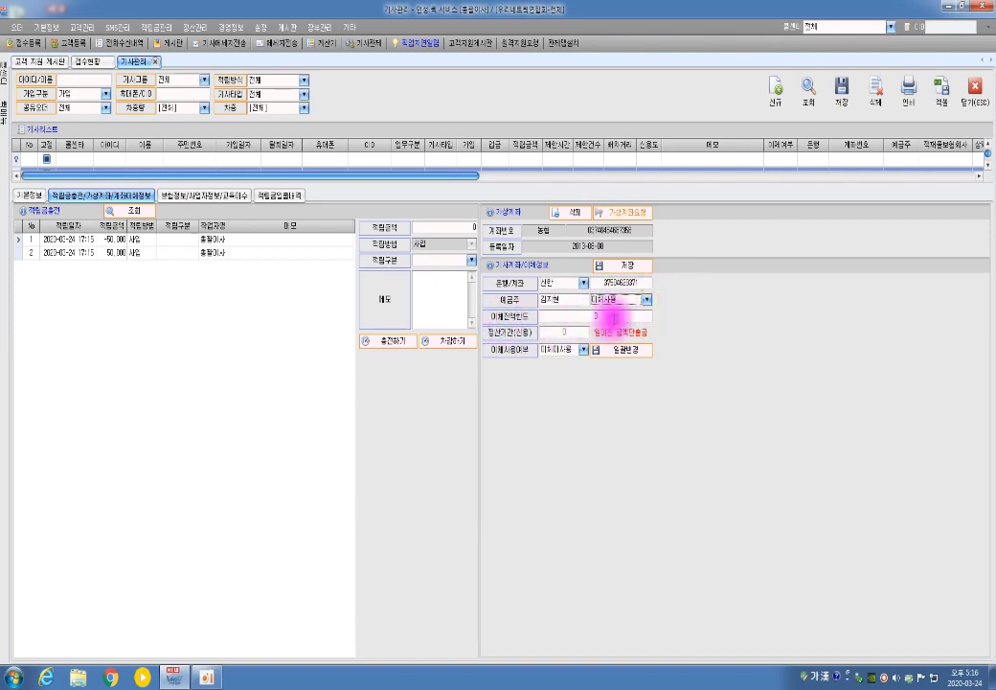
click(580, 312)
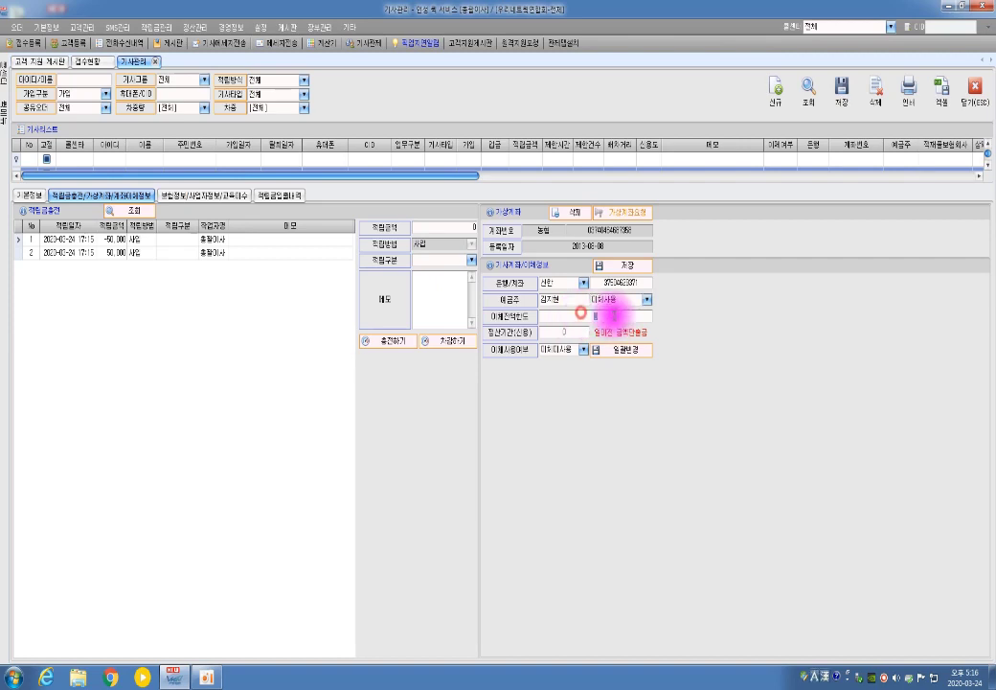
text(300)
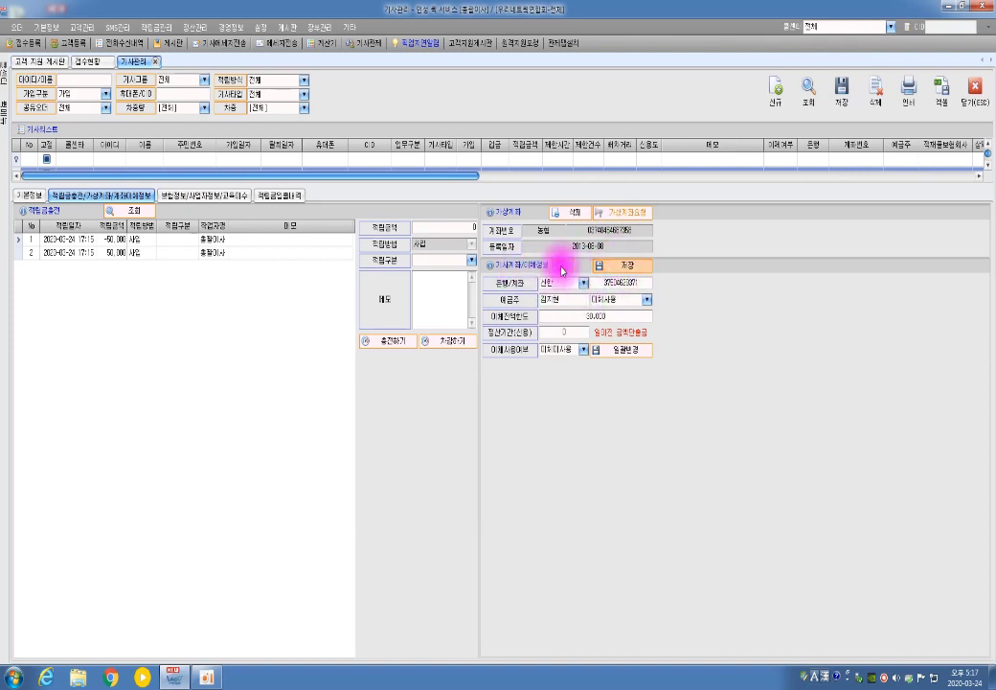
click(618, 270)
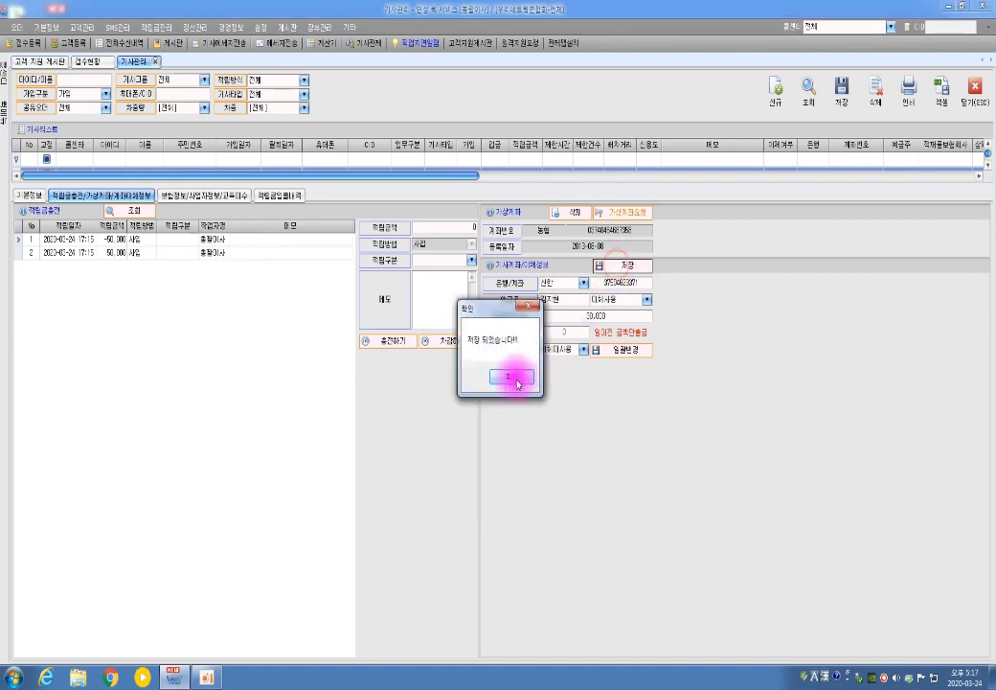
click(510, 379)
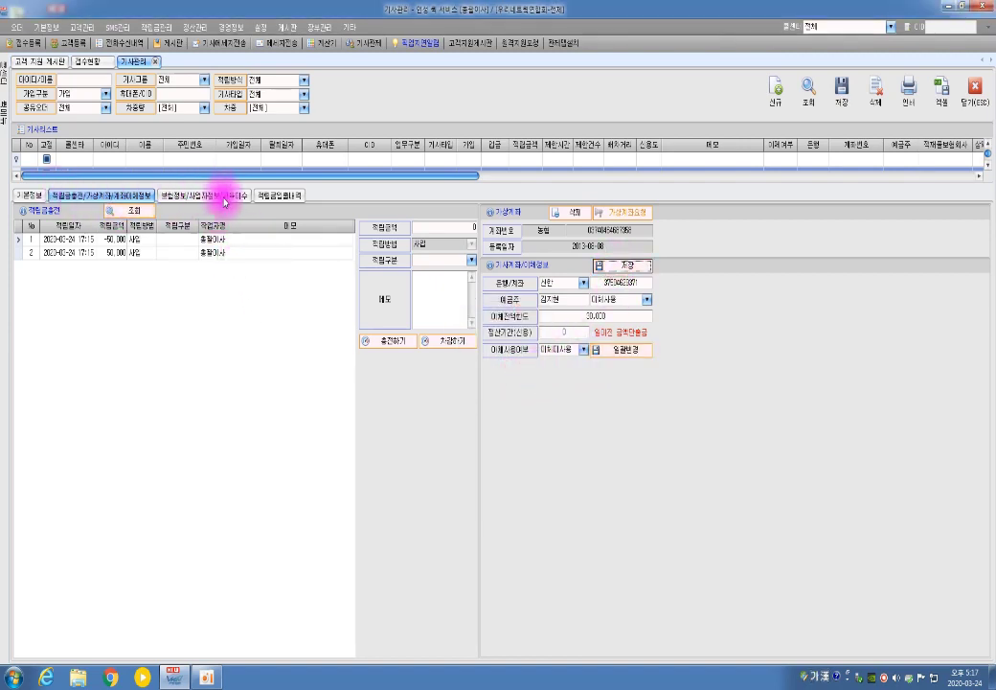
- On the insurance/business/education page, enter policy number 1111
click(214, 196)
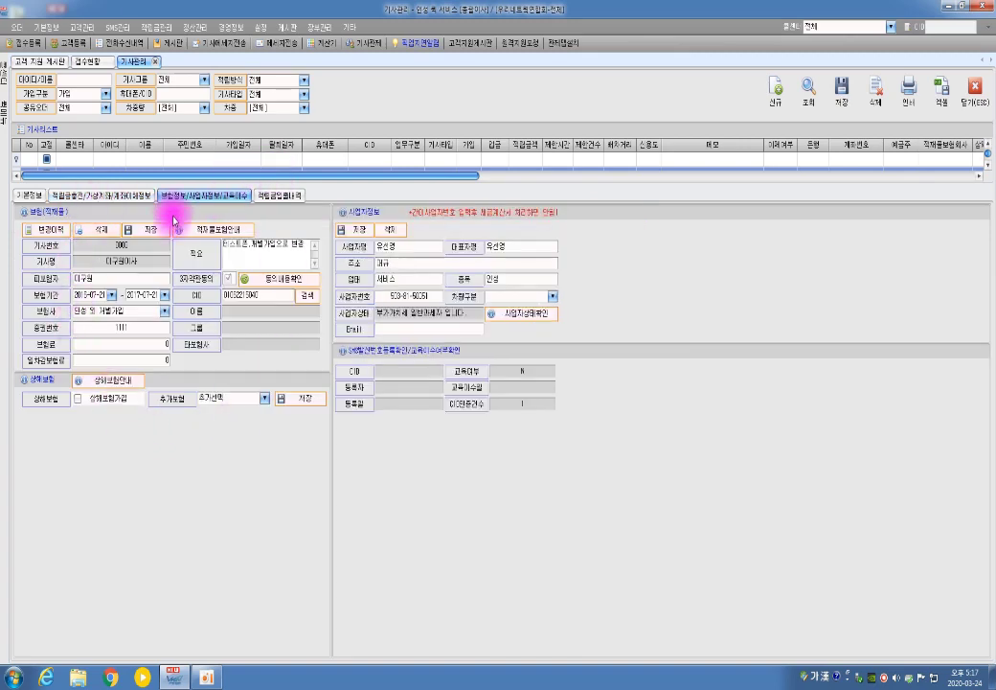
click(123, 325)
text(1111)
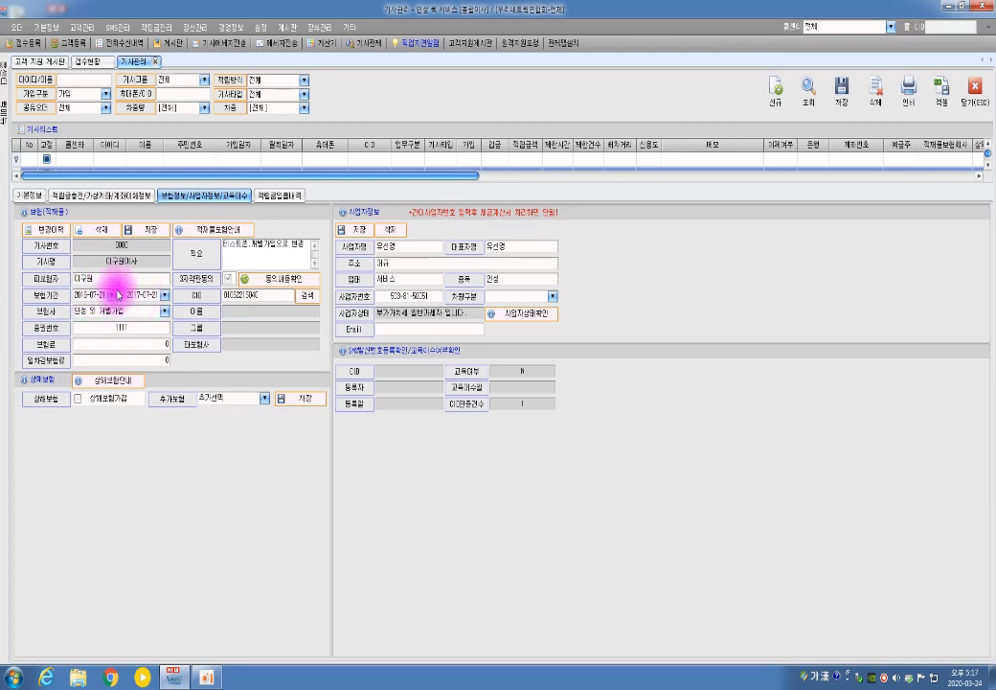
- Set the insurance period end date to 2021-03-24
click(165, 296)
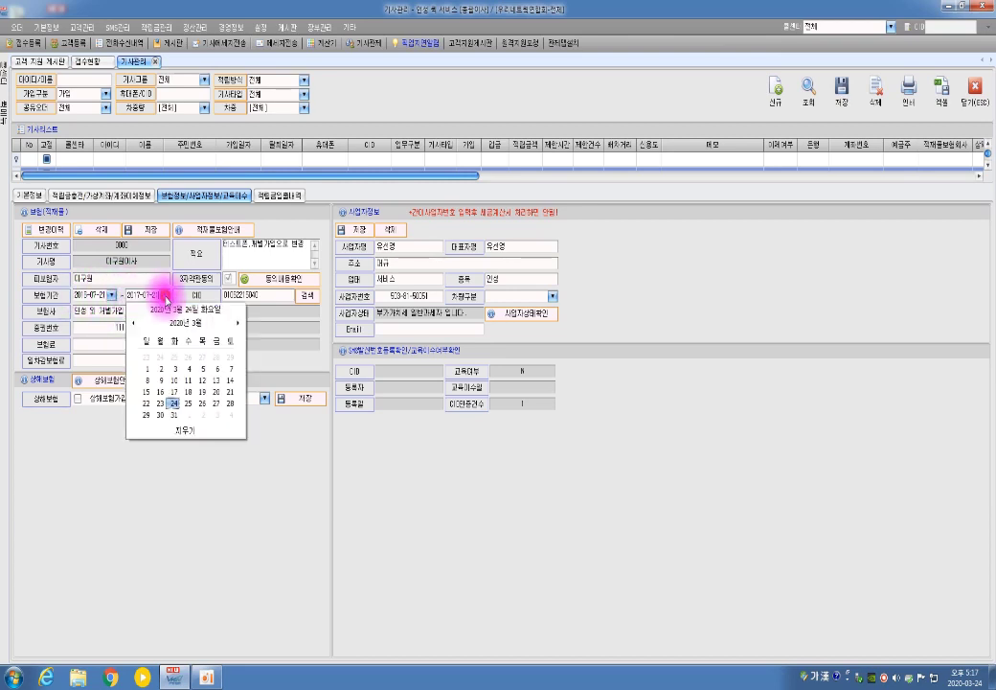
click(185, 325)
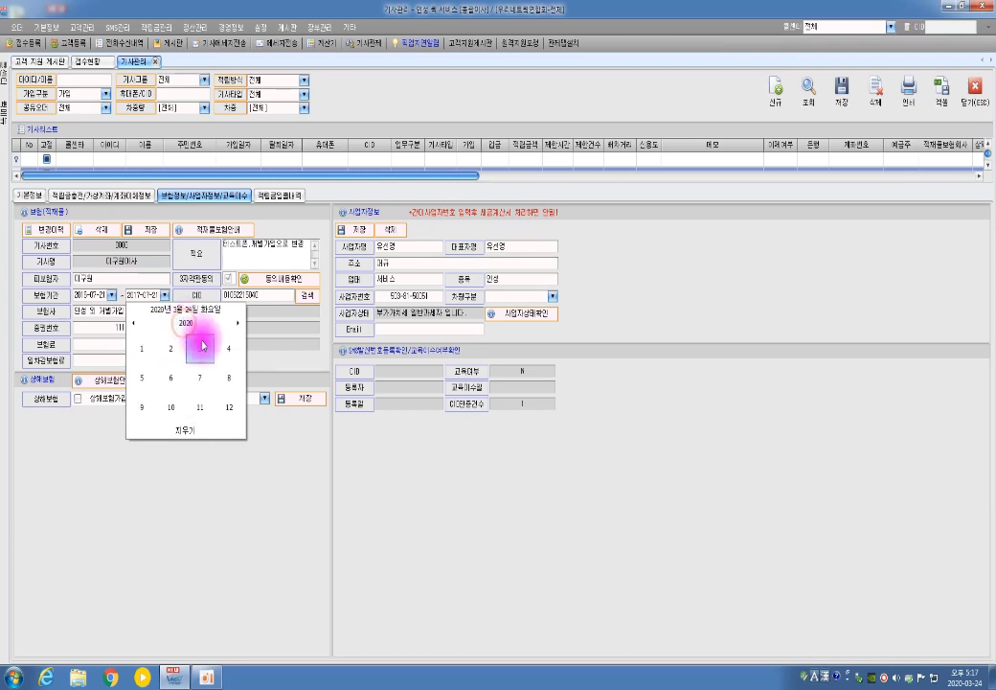
click(187, 324)
click(200, 349)
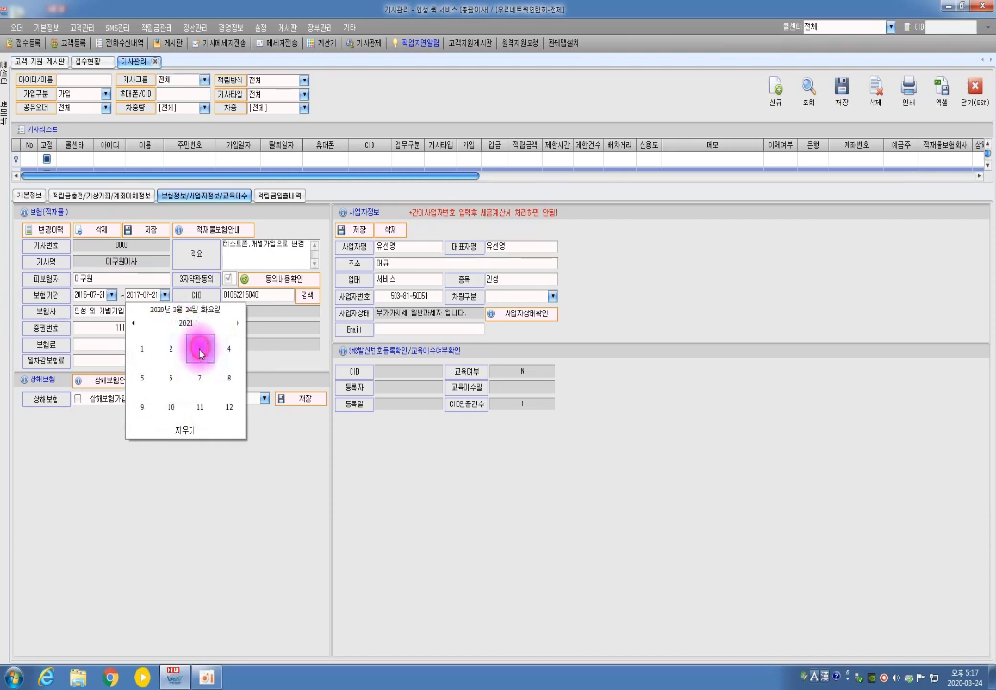
click(202, 352)
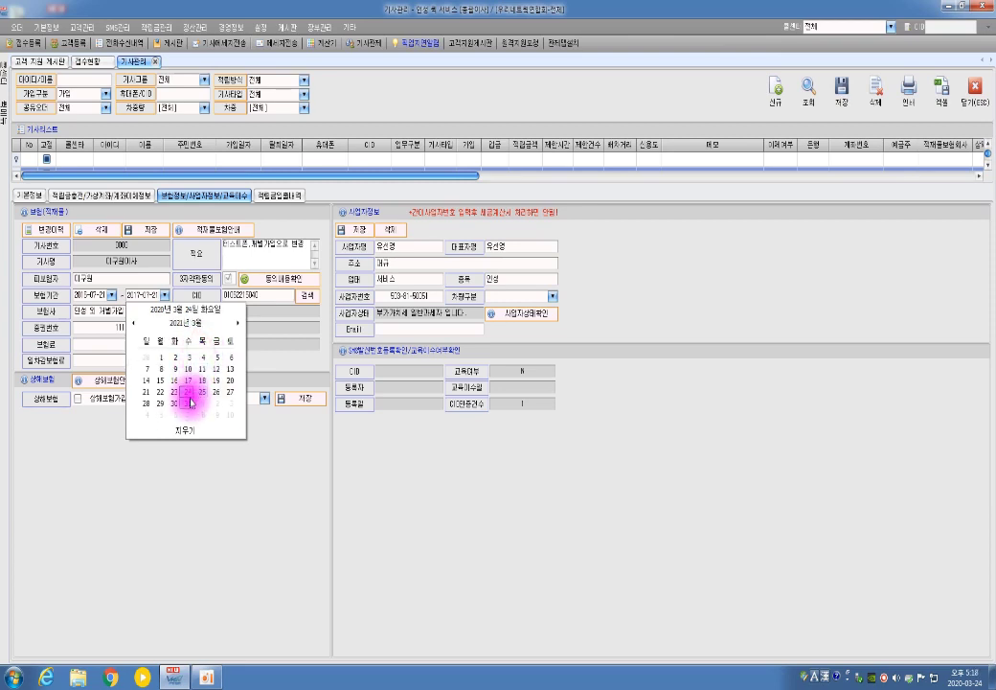
click(191, 394)
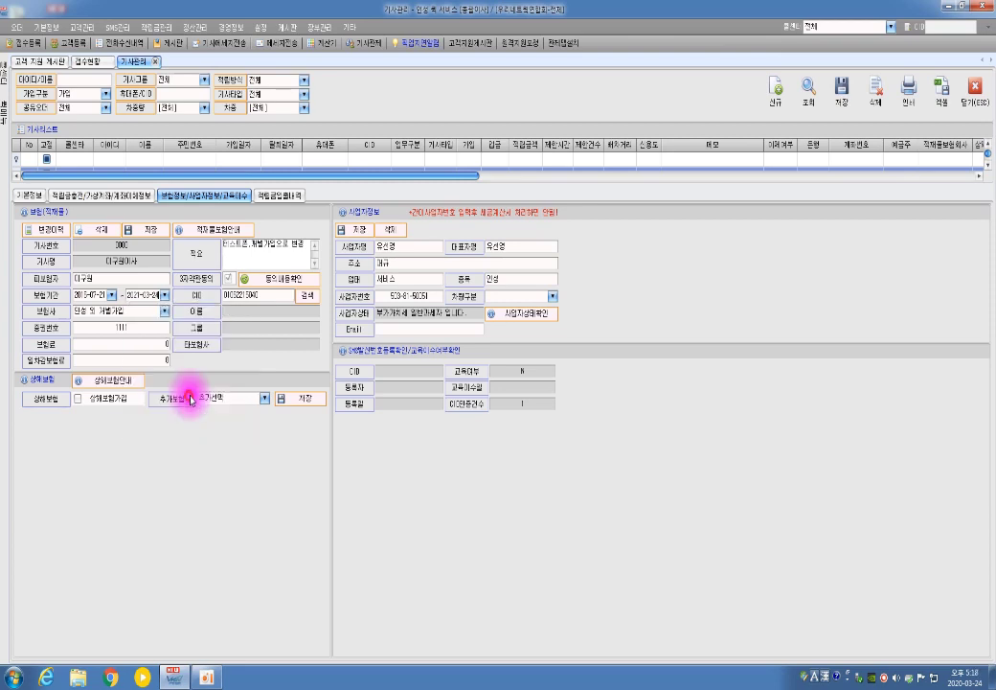
click(165, 311)
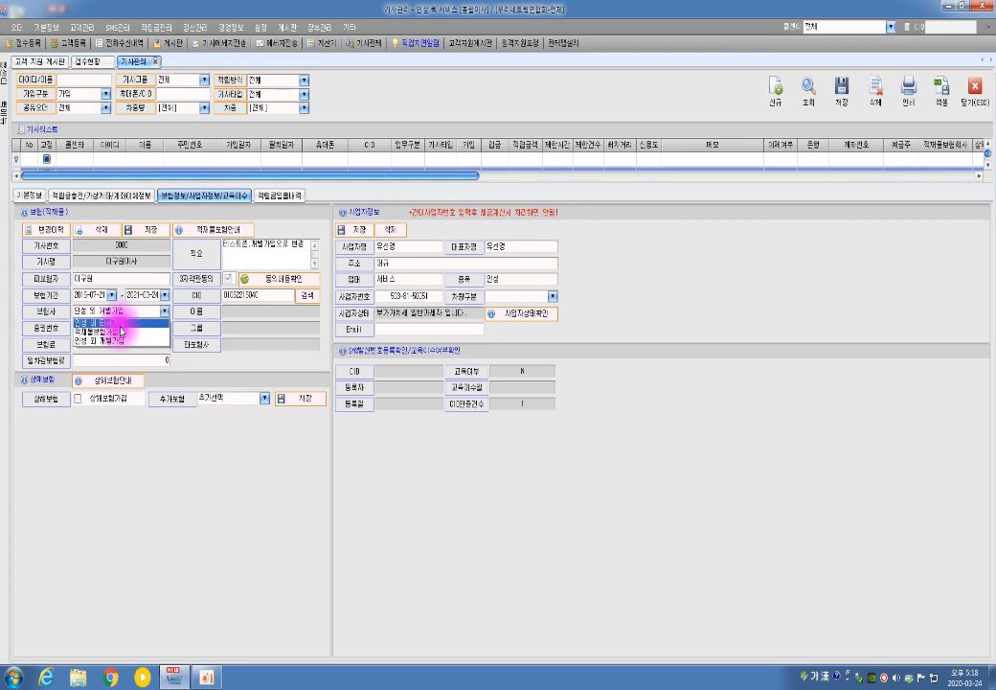
- Set 적재물보험가입 as the insurer and bring up the third-party consent terms
click(120, 324)
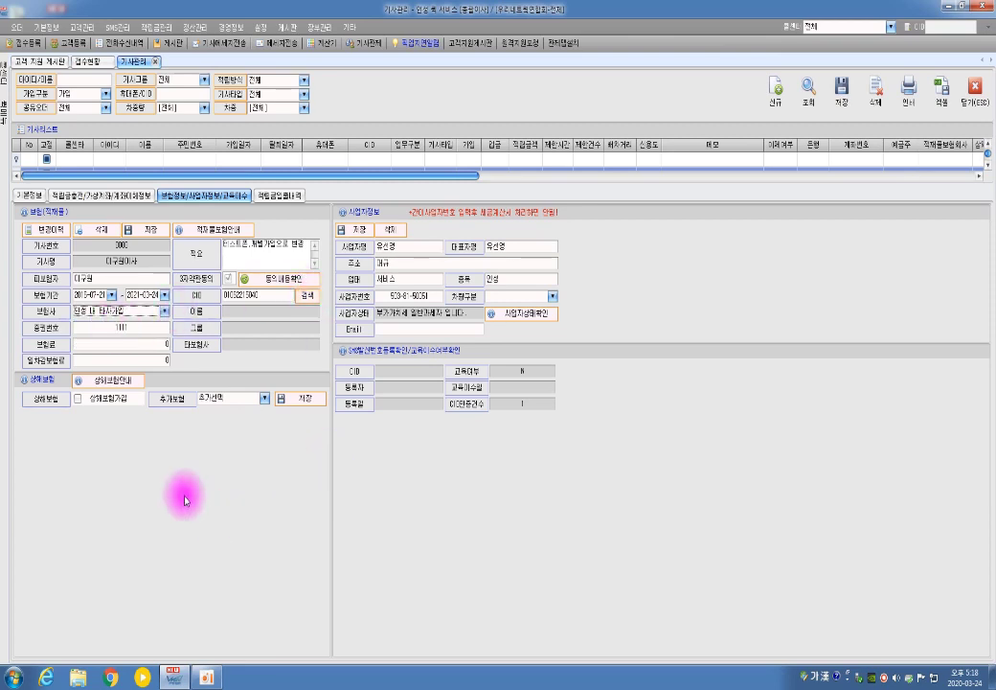
click(309, 298)
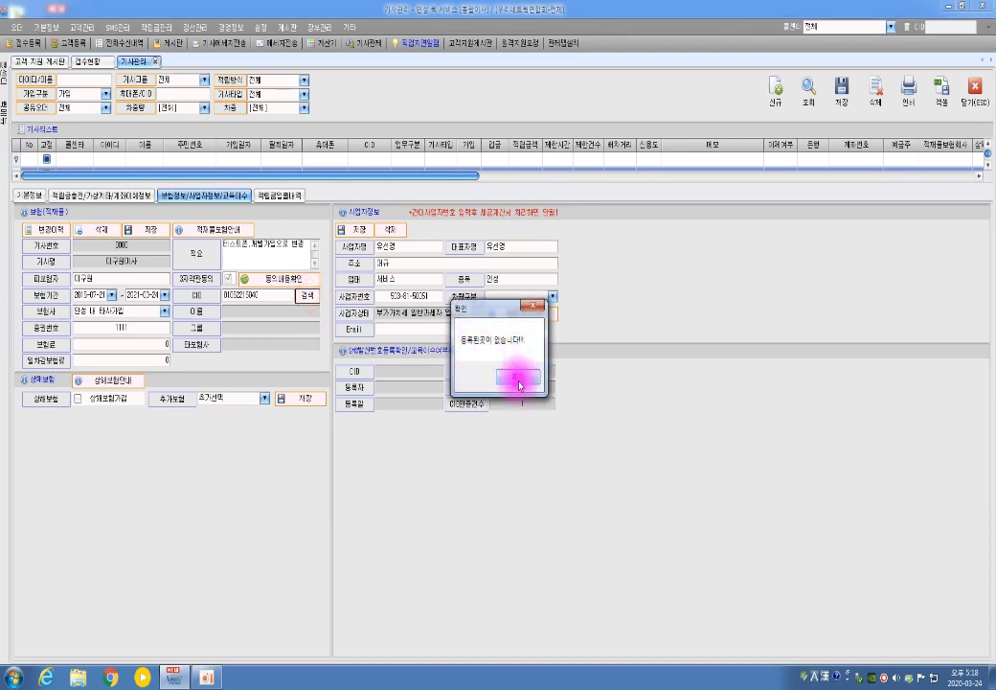
click(519, 381)
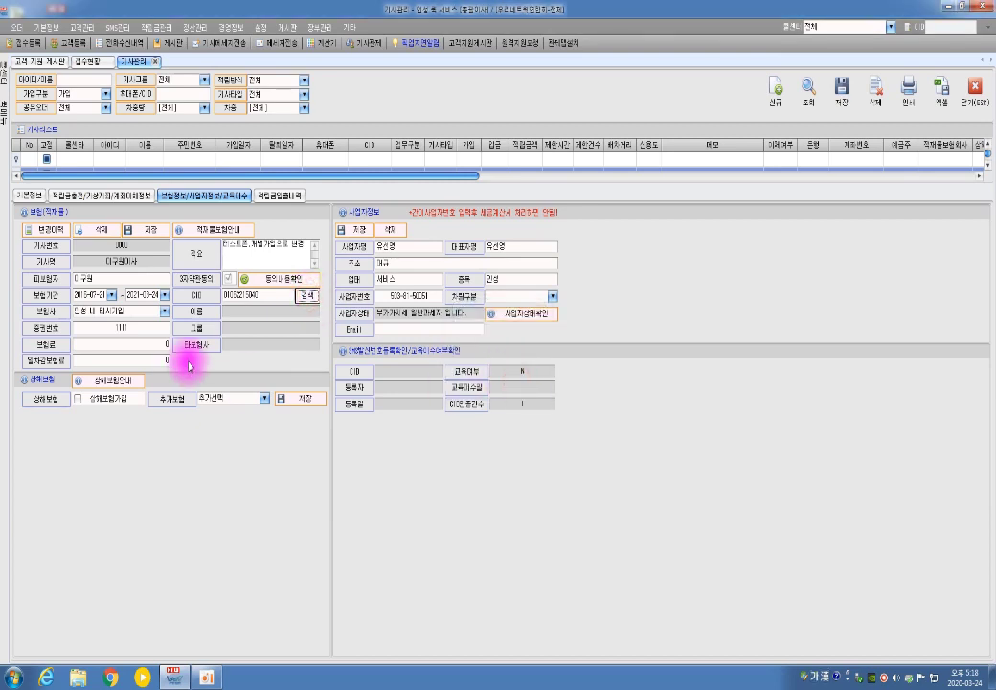
click(165, 312)
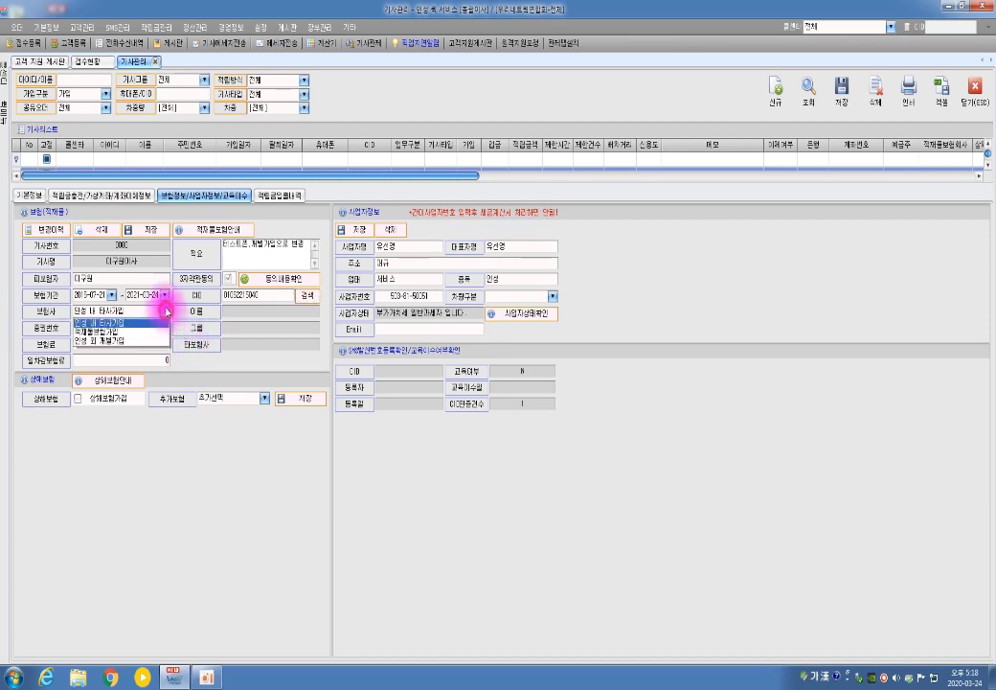
click(119, 333)
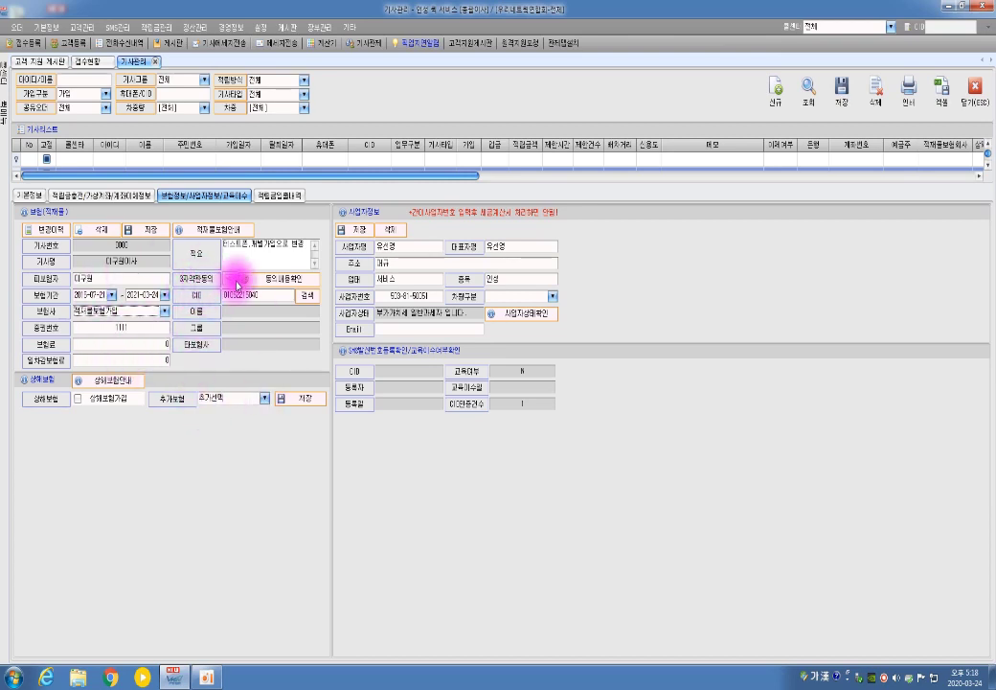
click(281, 286)
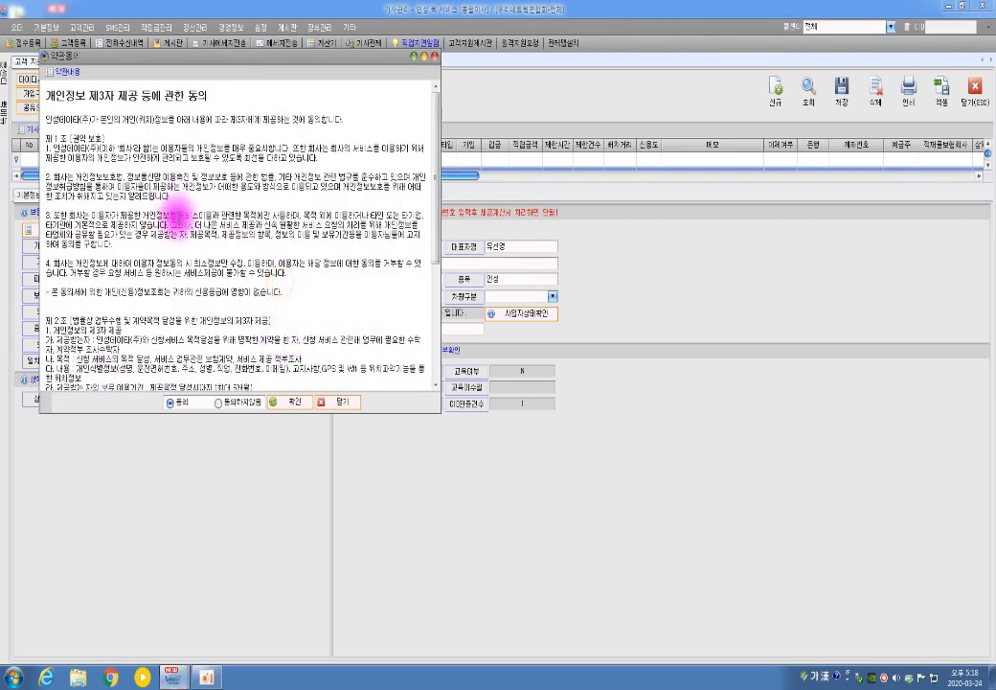
- Mark the rider as agreeing (동의) to third-party information sharing, then save the insurance details
click(170, 403)
click(295, 405)
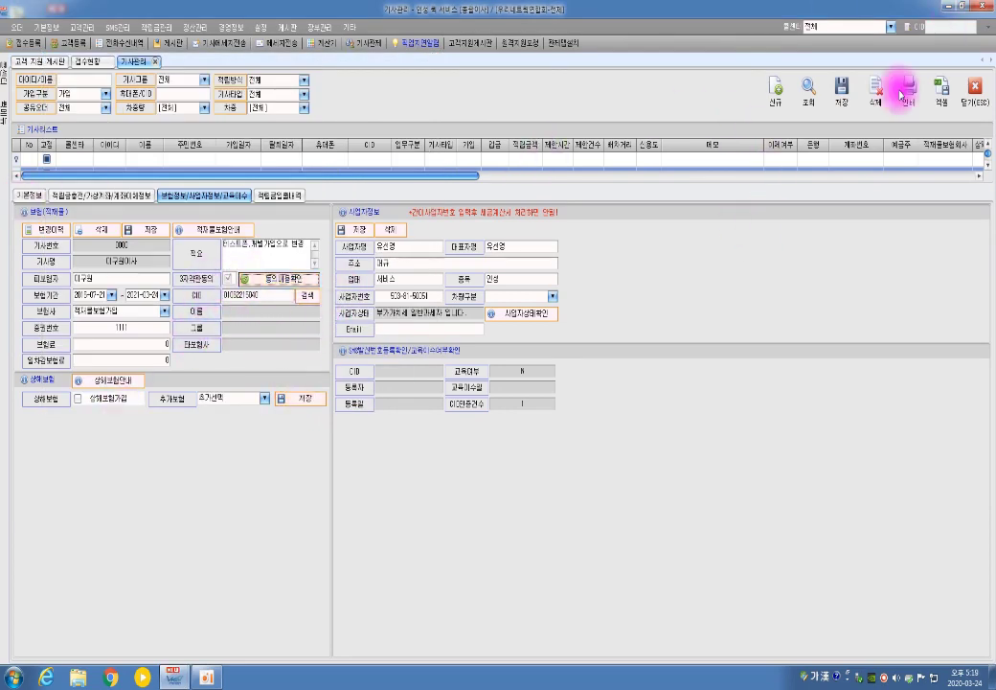
click(139, 230)
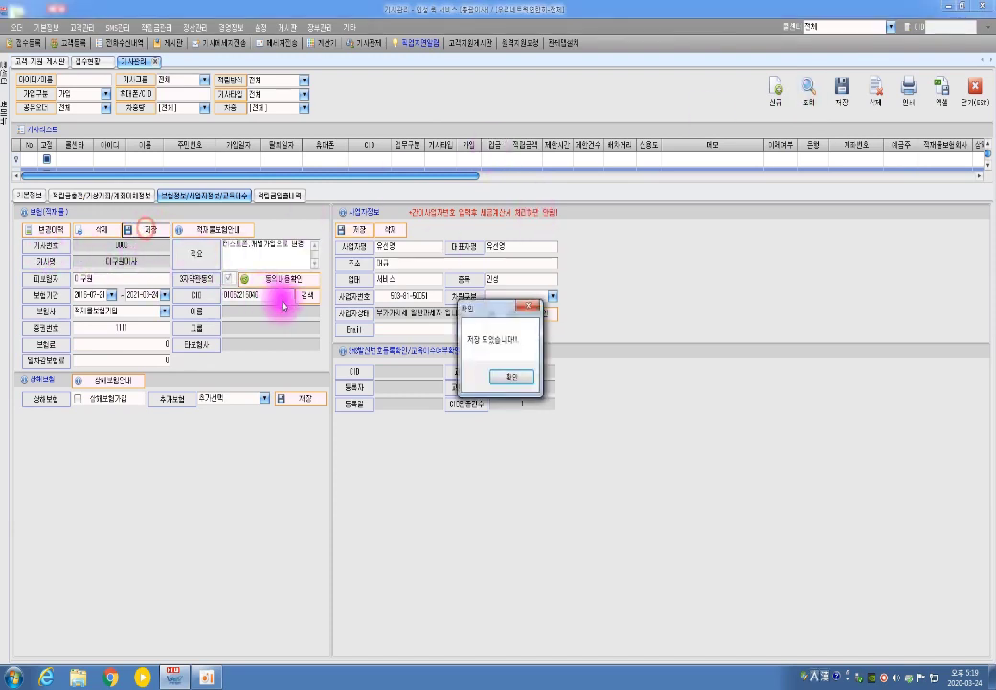
click(514, 377)
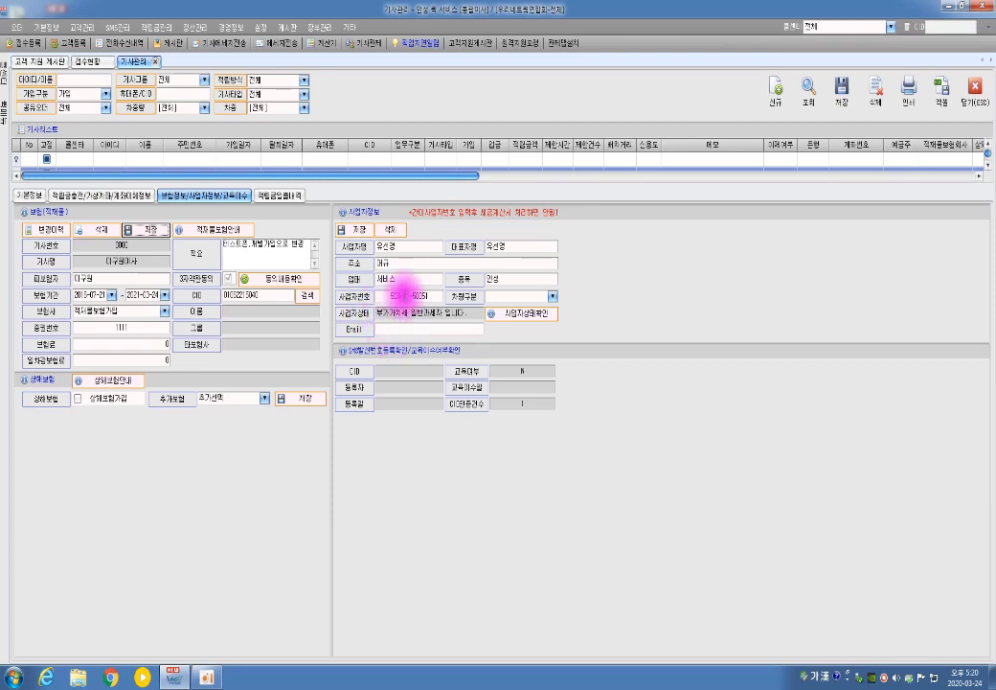
click(205, 676)
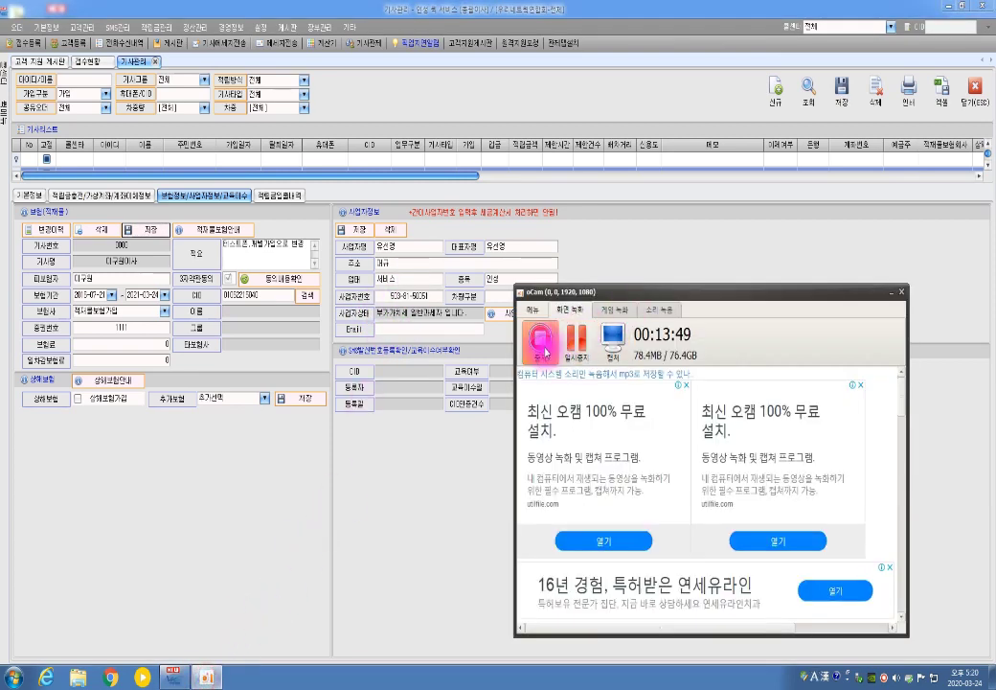